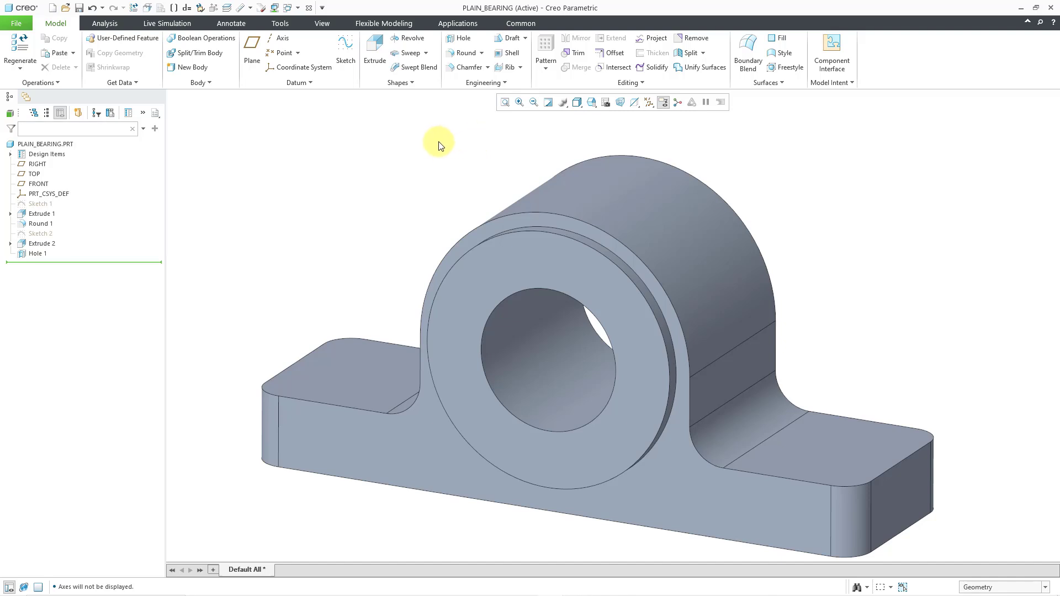
Begin a new Extrude feature with an internal sketch and turn on the display of datum planes.
{"action": "left_click", "coordinate": [372, 65]}
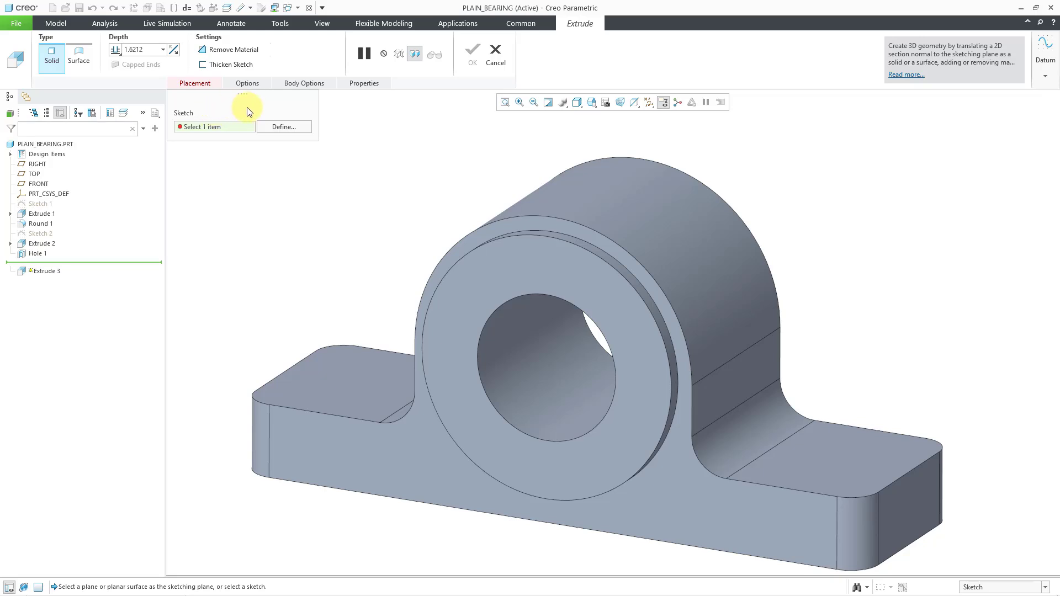
{"action": "left_click", "coordinate": [284, 127]}
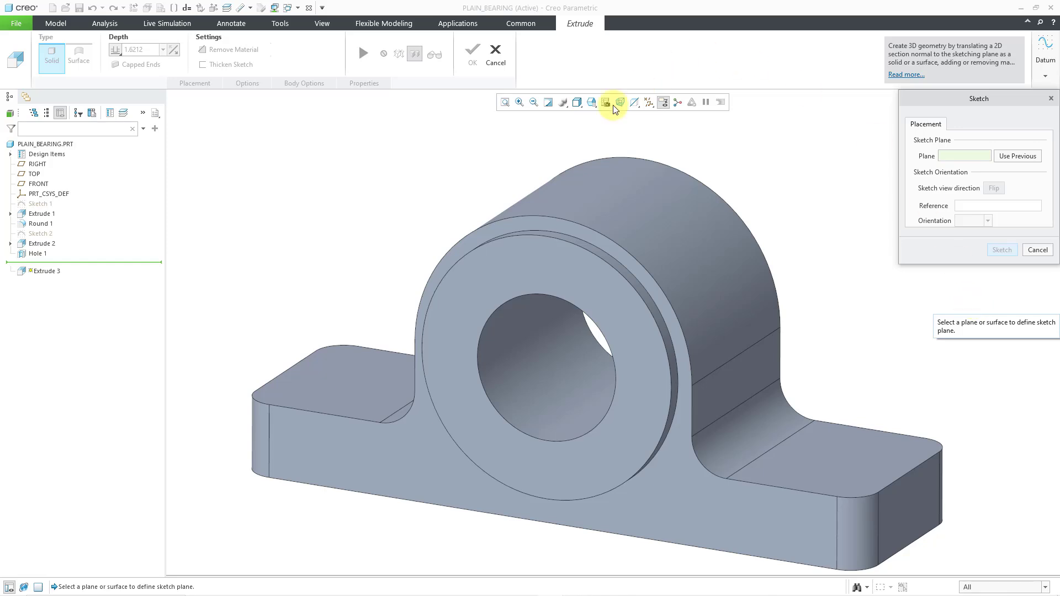
{"action": "left_click", "coordinate": [650, 104]}
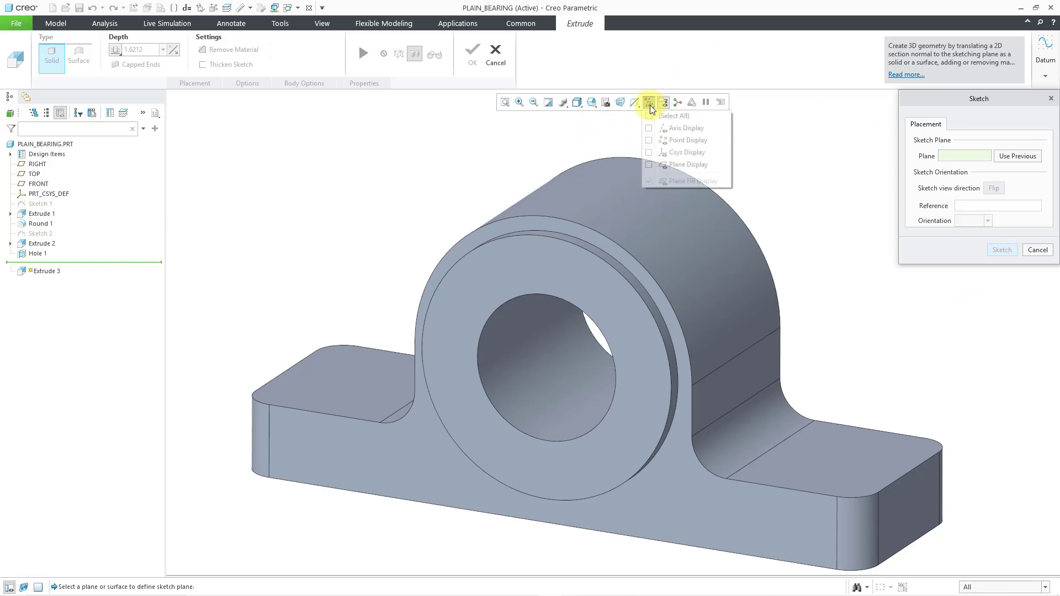
{"action": "left_click", "coordinate": [690, 165]}
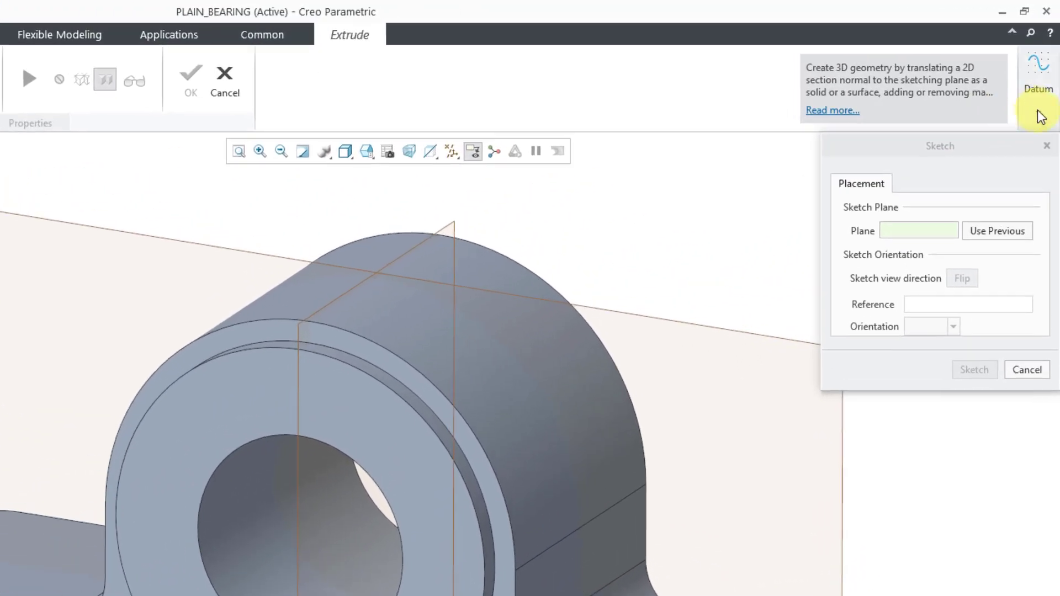
Start a datum plane offset from the base's bottom surface and pull it above the bearing to an offset of about 4.16.
{"action": "left_click", "coordinate": [1040, 117]}
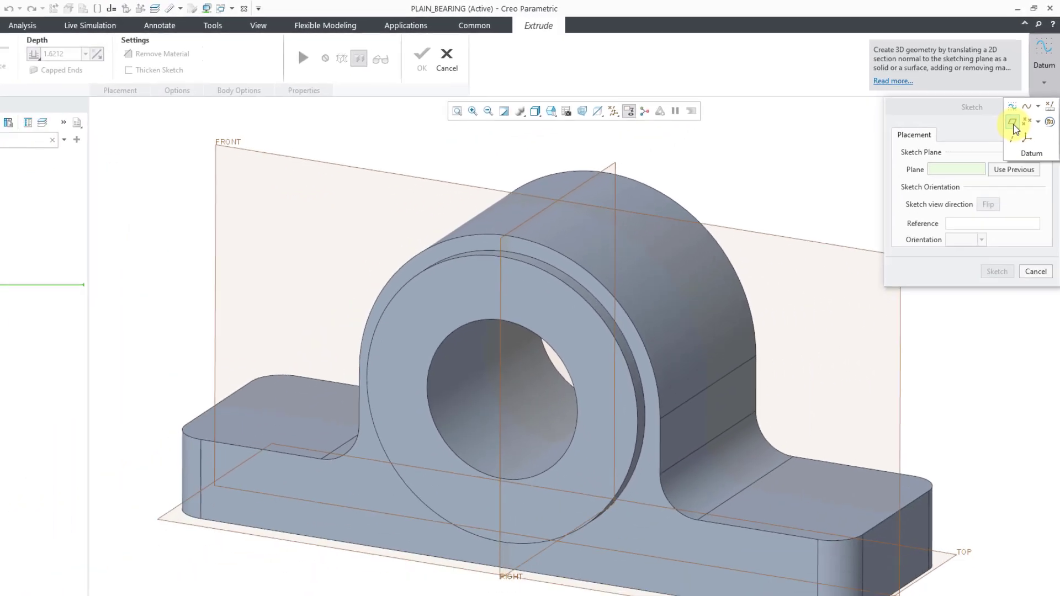
{"action": "left_click", "coordinate": [995, 170]}
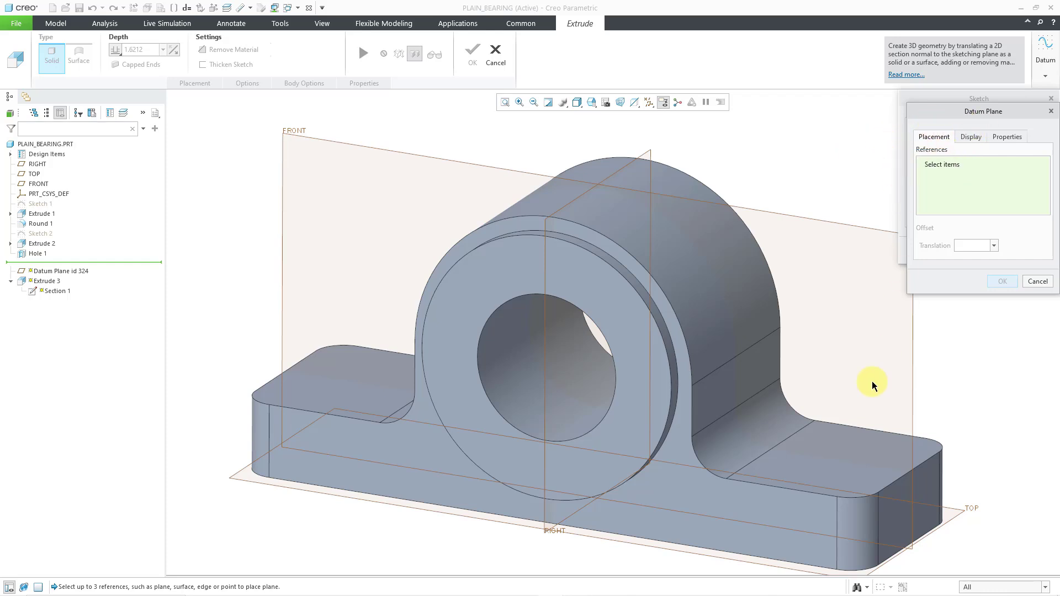
{"action": "right_click", "coordinate": [751, 549]}
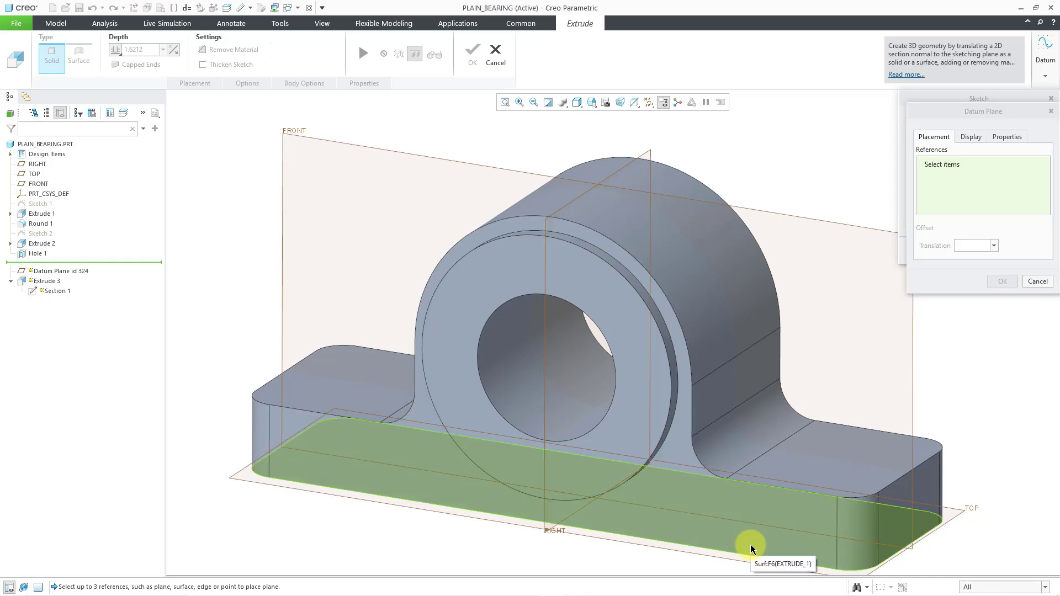
{"action": "left_click", "coordinate": [751, 549]}
{"action": "scroll", "coordinate": [561, 406], "scroll_direction": "up", "scroll_amount": 5}
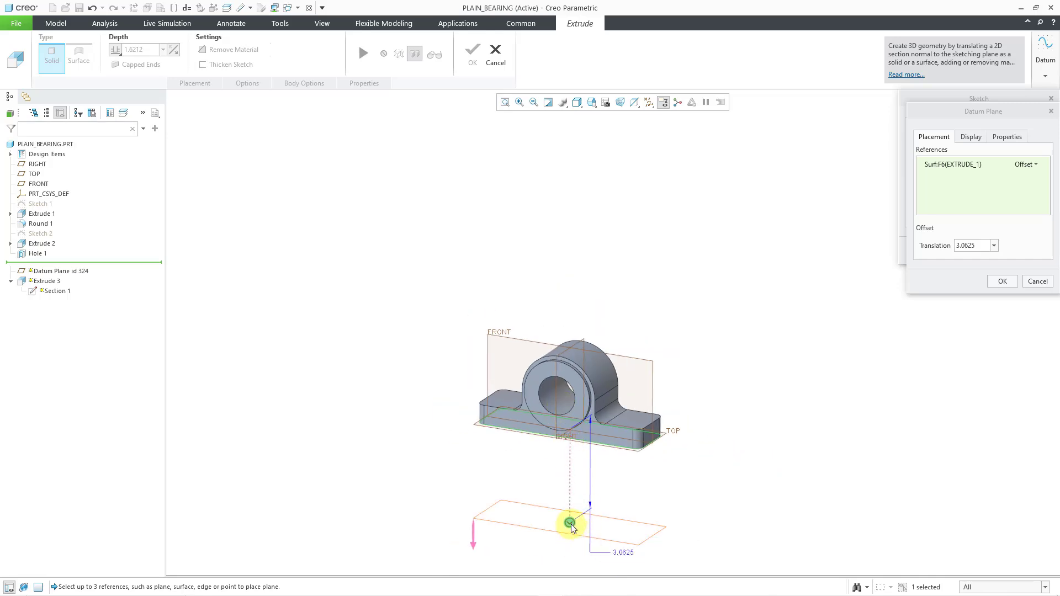
{"action": "left_click_drag", "start_coordinate": [570, 522], "coordinate": [567, 300]}
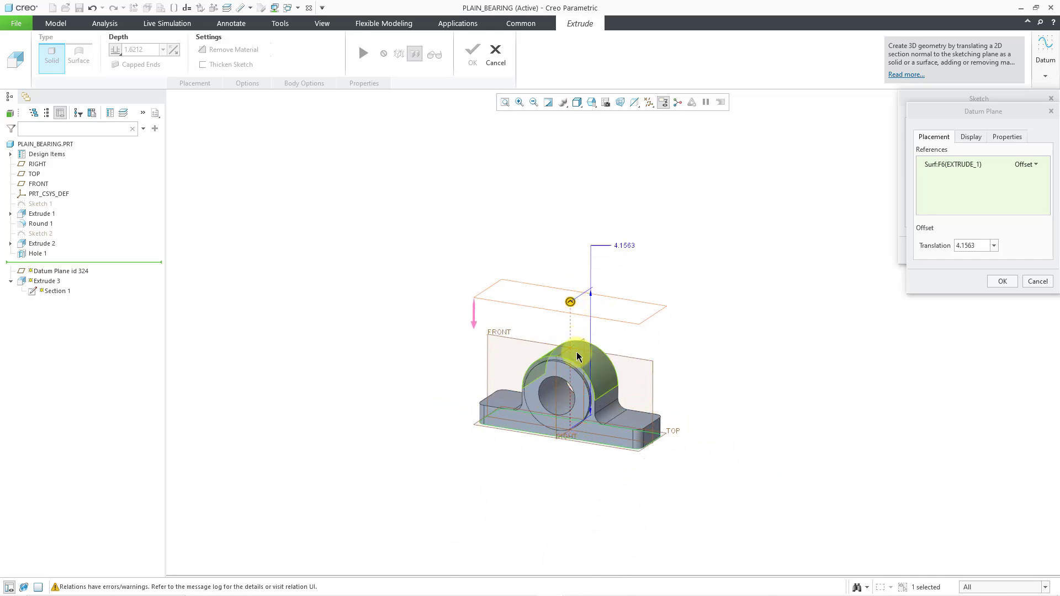
Set the datum plane's offset to 3.125 above the base's bottom surface and create the plane.
{"action": "scroll", "coordinate": [568, 355], "scroll_direction": "down", "scroll_amount": 3}
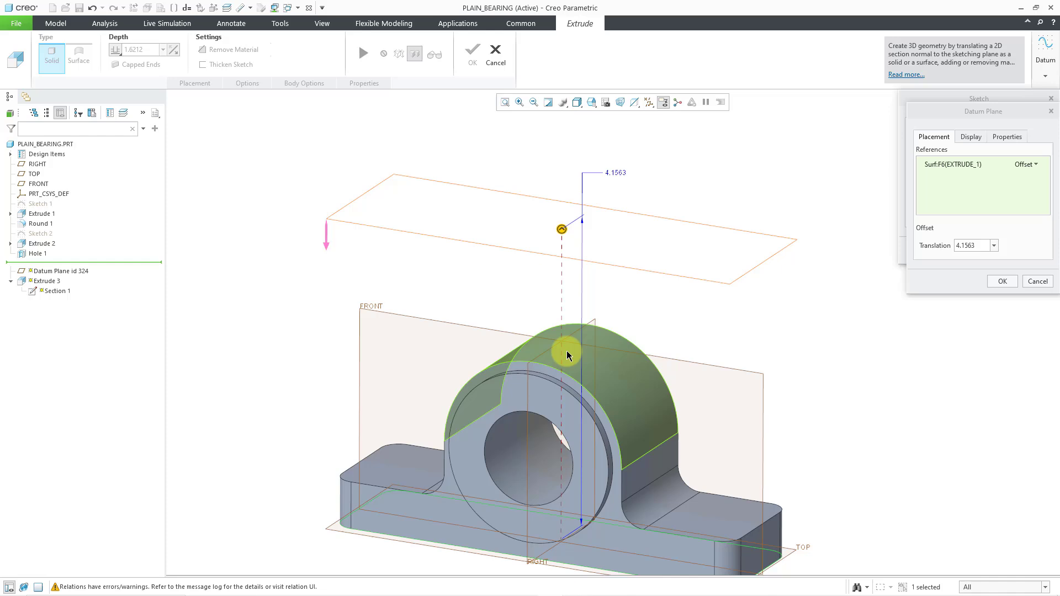
{"action": "double_click", "coordinate": [616, 173]}
{"action": "type", "text": "3"}
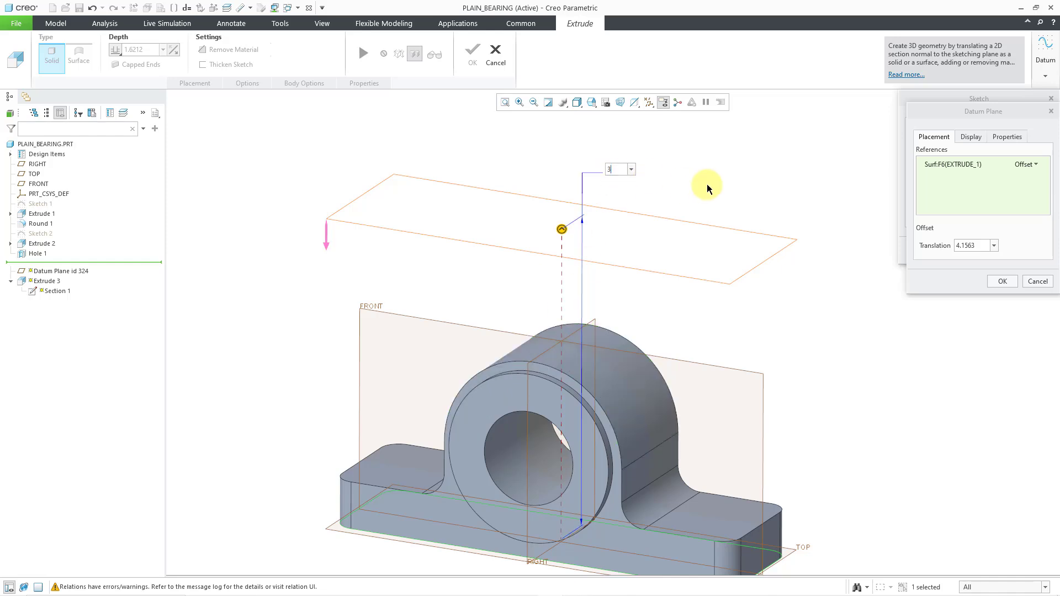
{"action": "type", "text": ".125"}
{"action": "key", "text": "Return"}
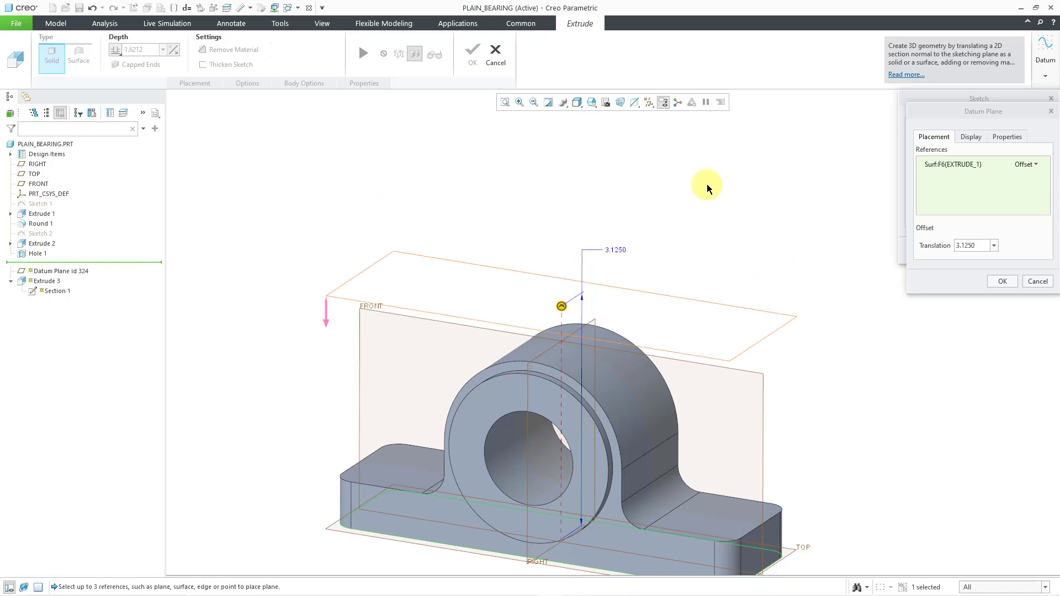
{"action": "middle_click_drag", "start_coordinate": [674, 225], "coordinate": [645, 156], "text": "shift"}
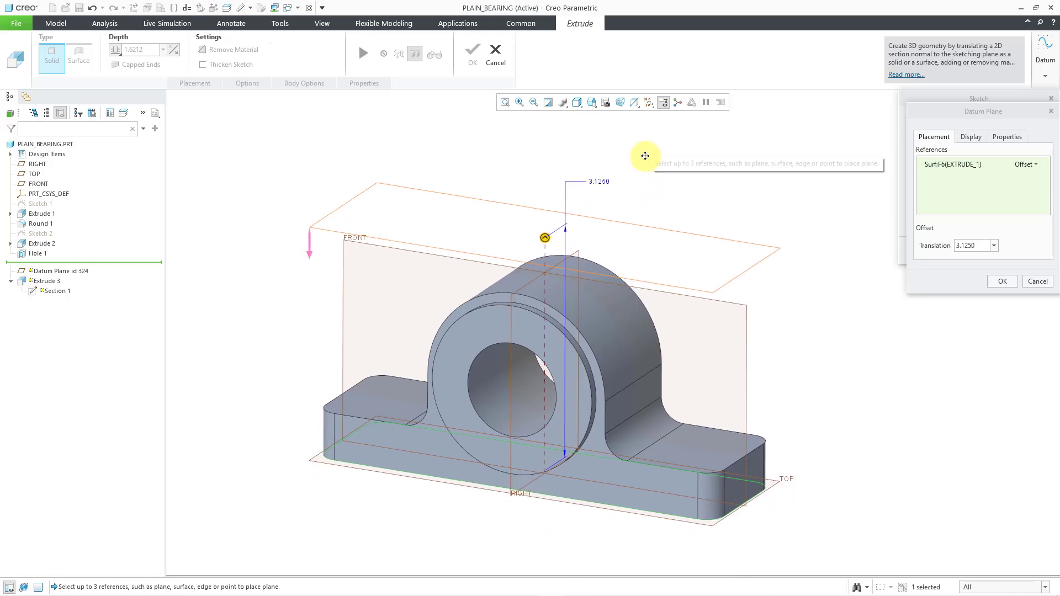
{"action": "middle_click_drag", "start_coordinate": [584, 204], "coordinate": [621, 239], "text": "ctrl"}
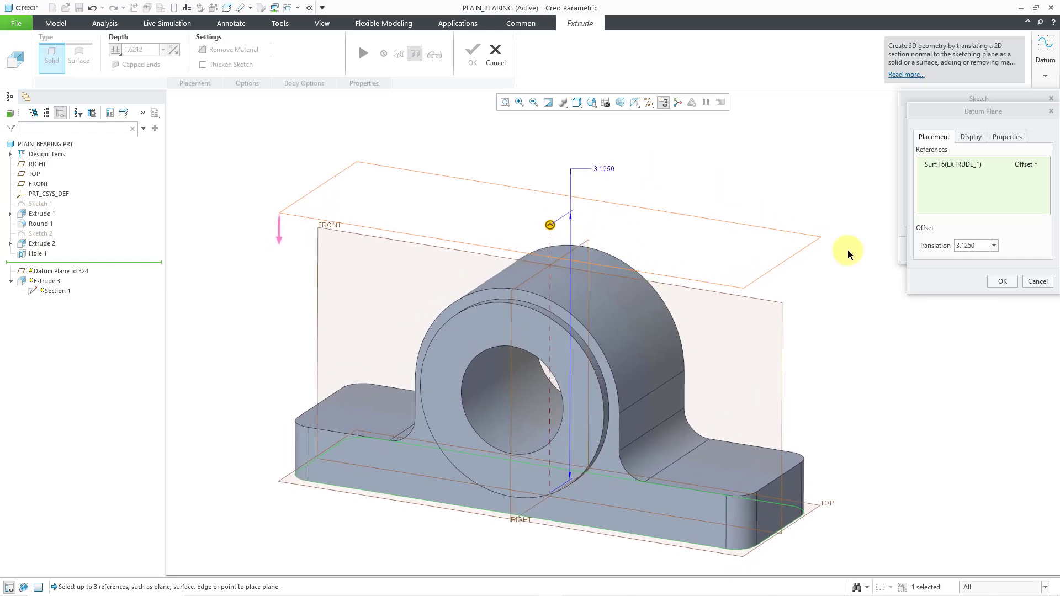
{"action": "left_click", "coordinate": [983, 114]}
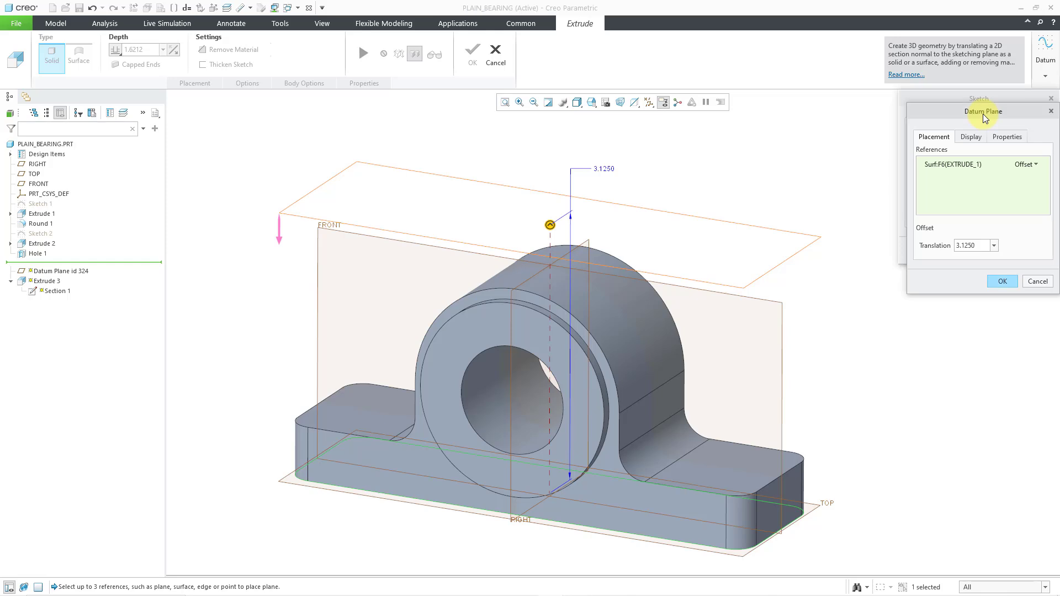
{"action": "left_click", "coordinate": [1001, 282]}
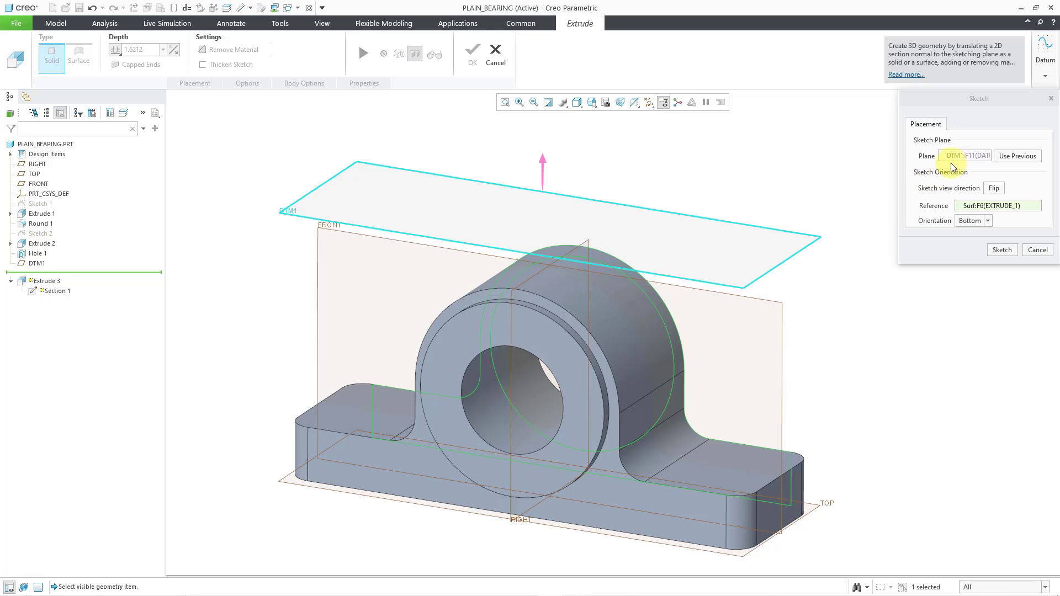
Flip the sketch view direction, set the reference surface's orientation to Top, and open the sketch on the new plane.
{"action": "left_click", "coordinate": [993, 189]}
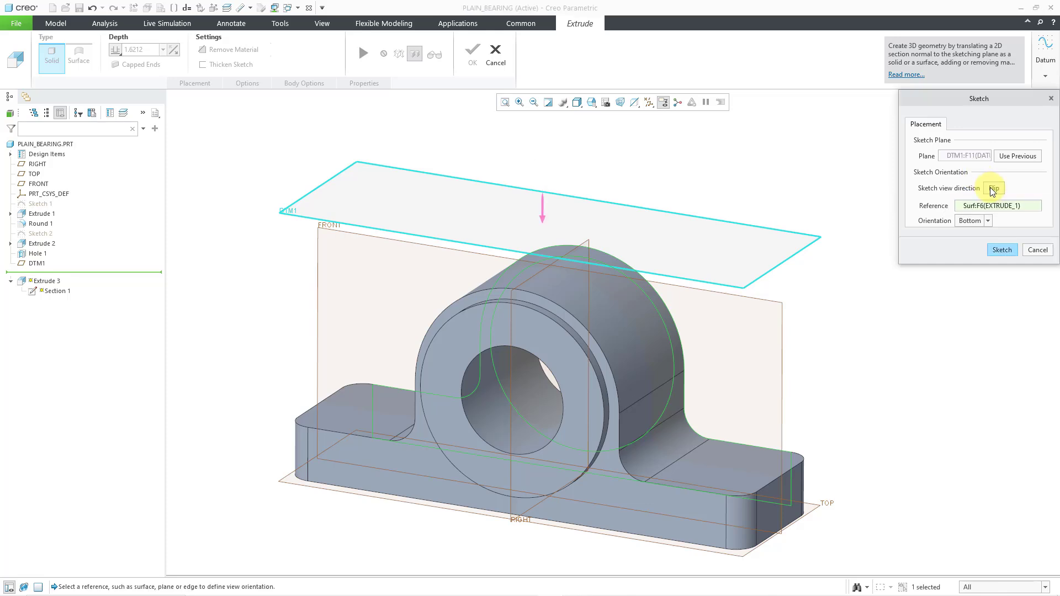
{"action": "left_click", "coordinate": [989, 221]}
{"action": "left_click", "coordinate": [969, 231]}
{"action": "left_click", "coordinate": [1001, 250]}
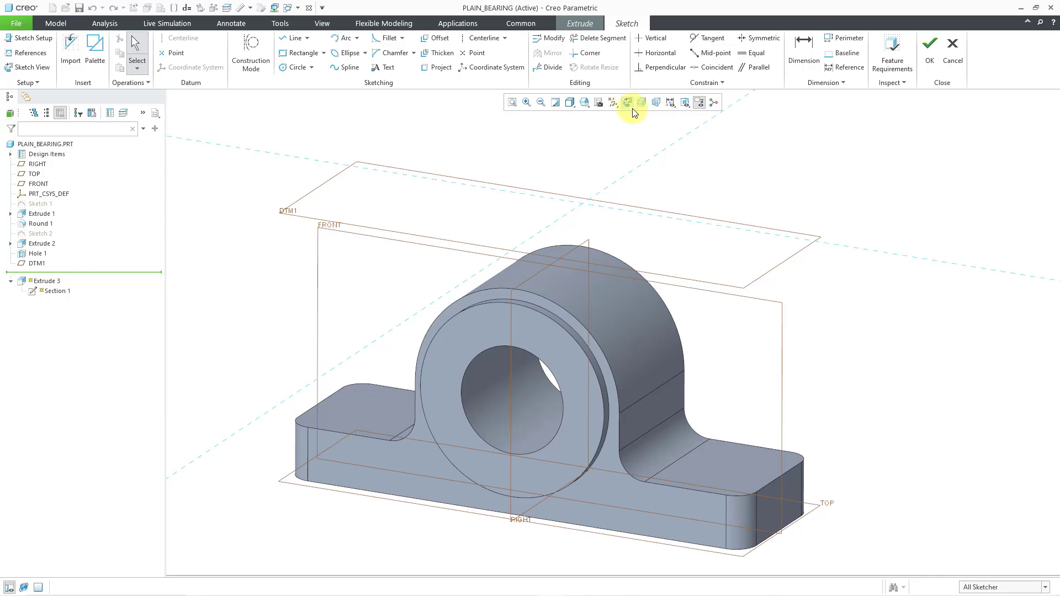
Orient the view parallel to the sketch plane and hide the datum planes.
{"action": "left_click", "coordinate": [627, 106]}
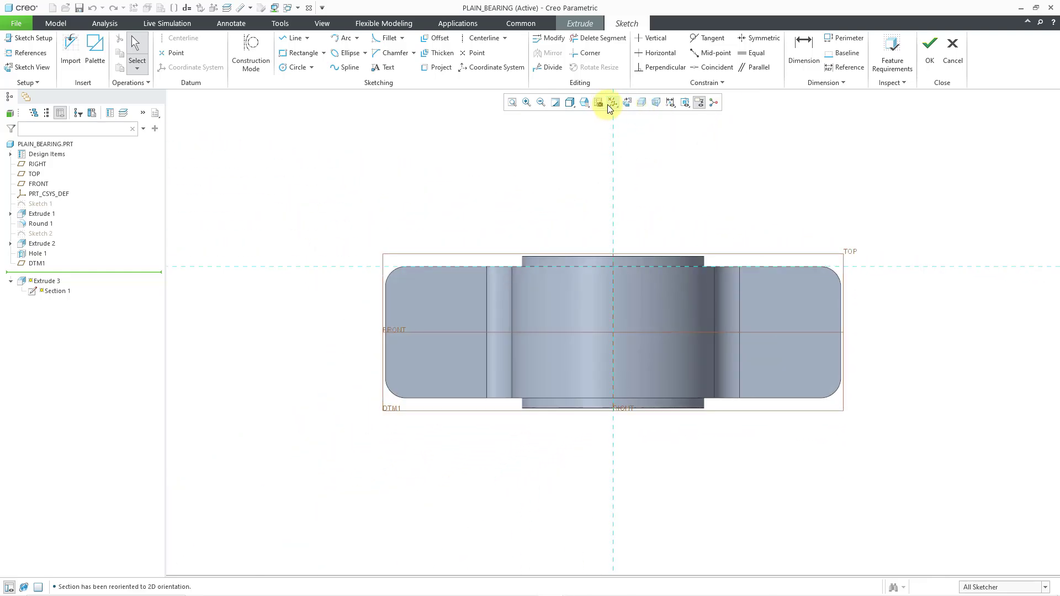
{"action": "left_click", "coordinate": [611, 104]}
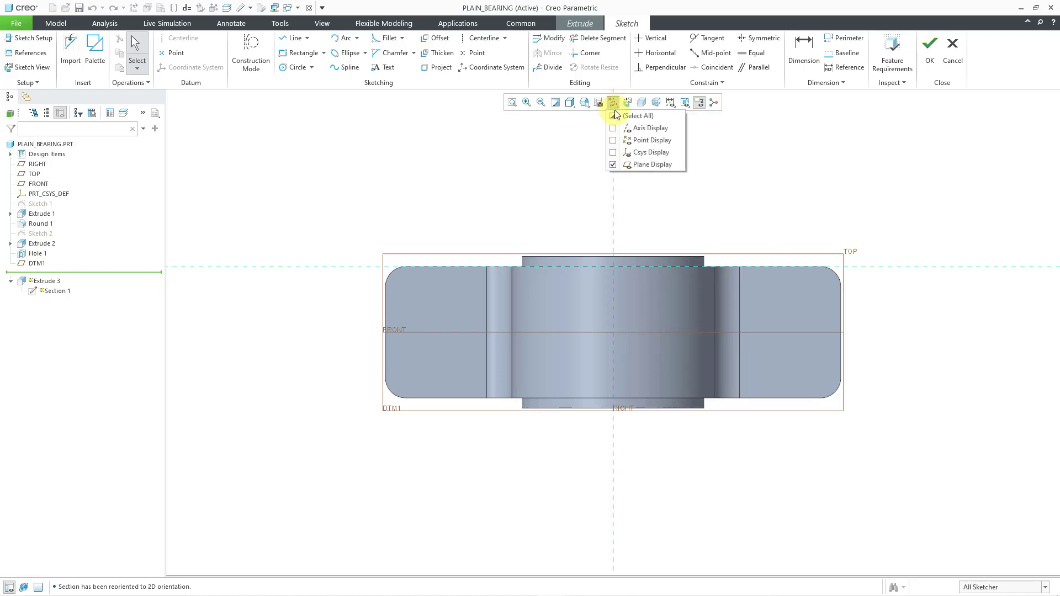
{"action": "left_click", "coordinate": [650, 165]}
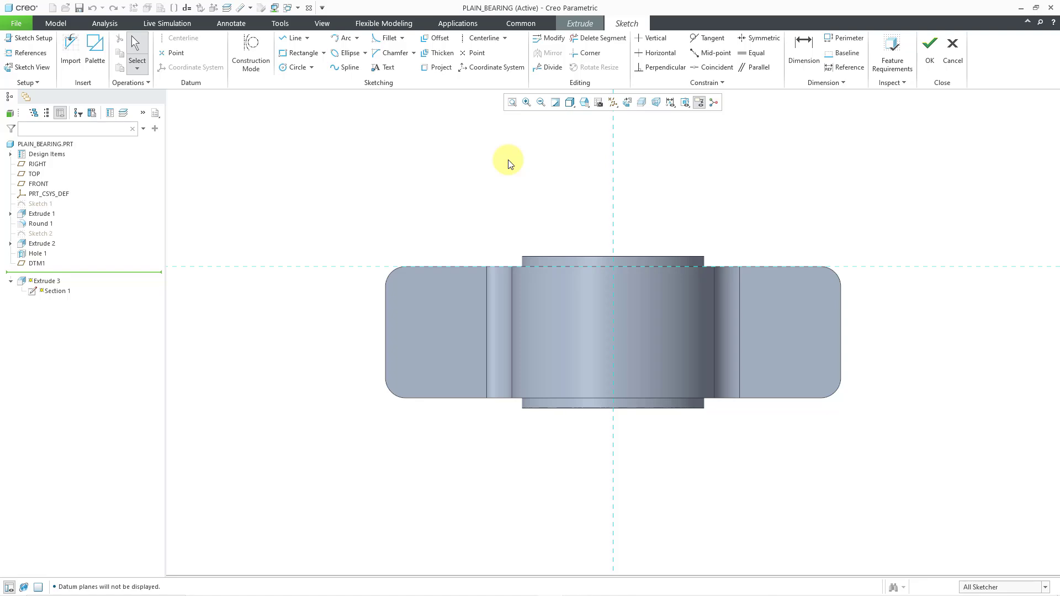
{"action": "scroll", "coordinate": [905, 330], "scroll_direction": "down", "scroll_amount": 2}
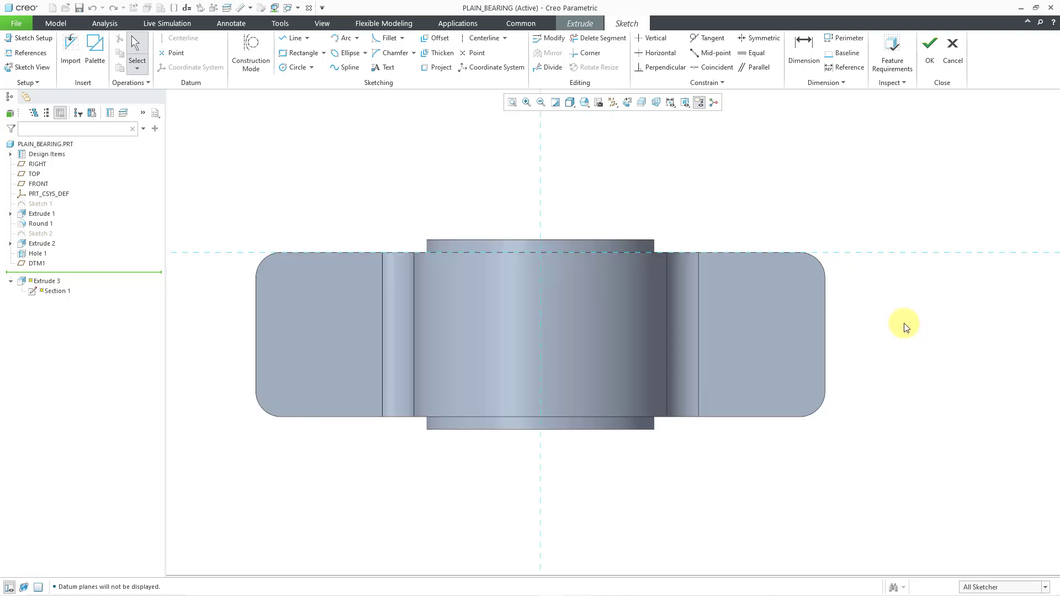
{"action": "middle_click_drag", "start_coordinate": [359, 217], "coordinate": [421, 210], "text": "shift"}
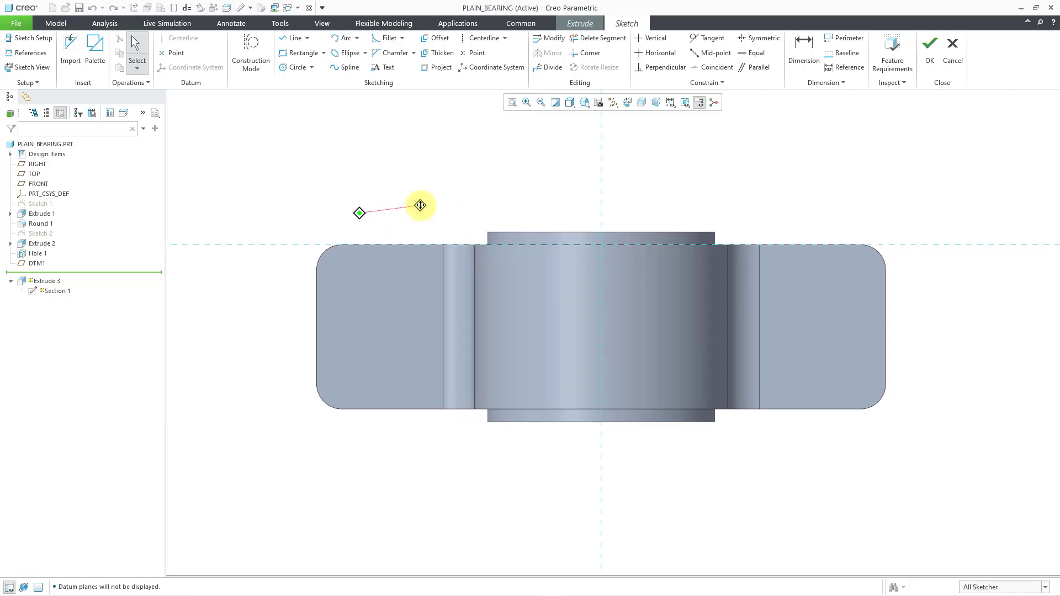
Replace the Extrude 1 surface with the FRONT datum plane in the sketch references.
{"action": "left_click", "coordinate": [38, 53]}
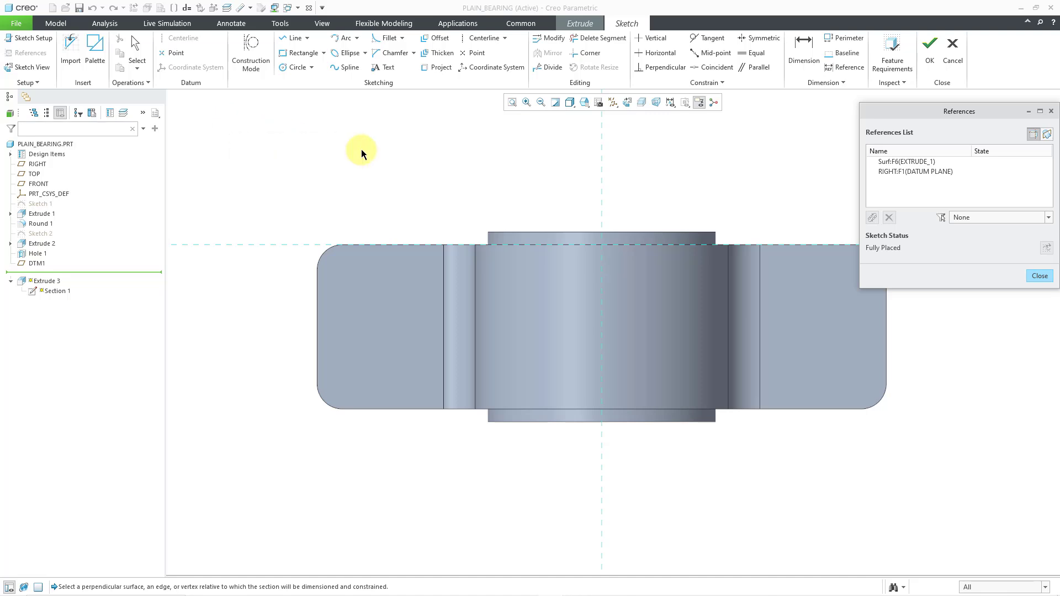
{"action": "left_click", "coordinate": [897, 162]}
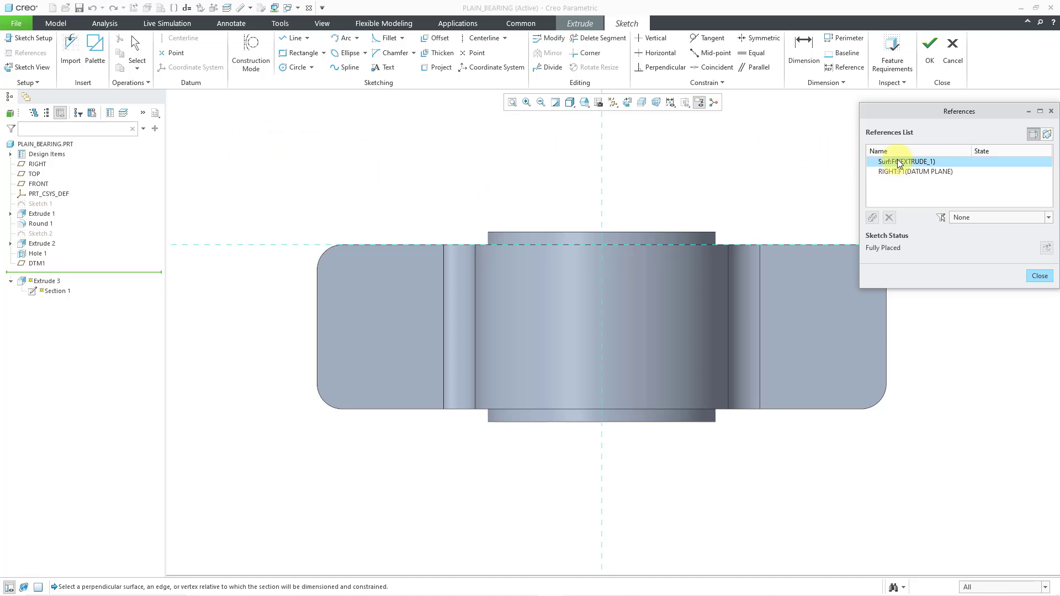
{"action": "left_click", "coordinate": [889, 217]}
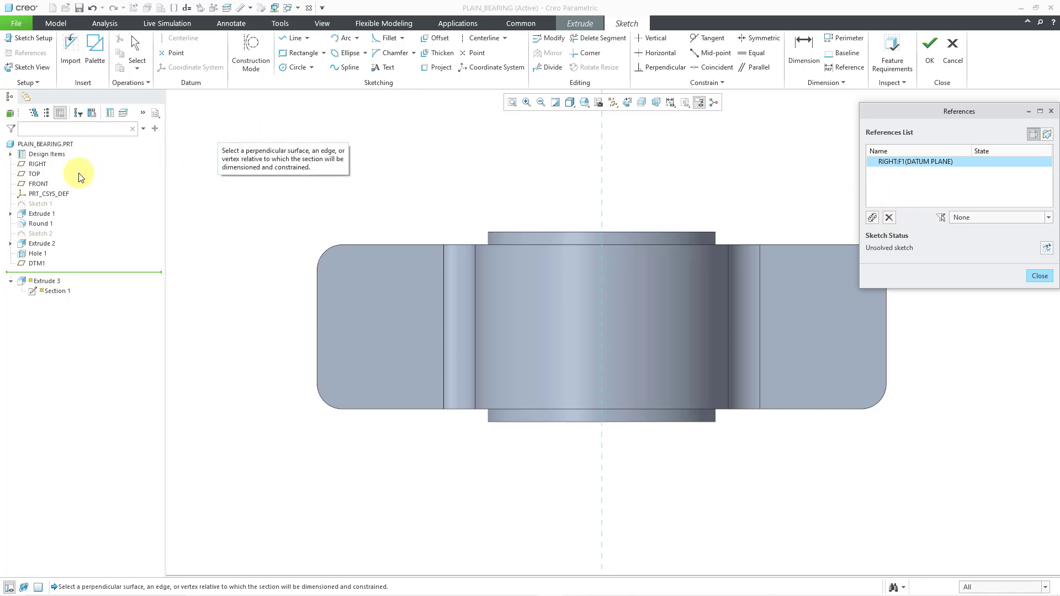
{"action": "left_click", "coordinate": [39, 184]}
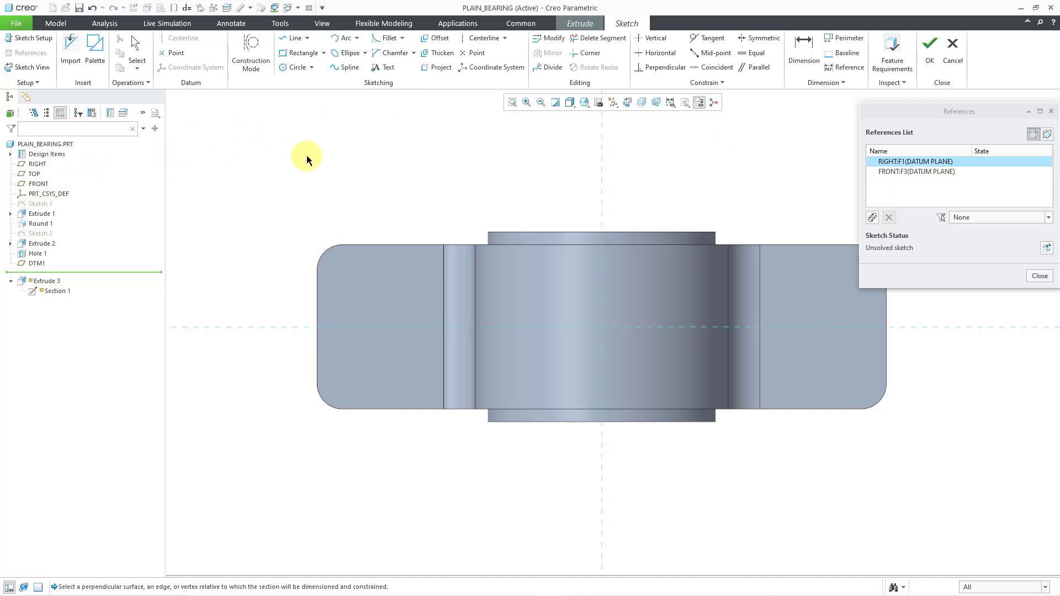
{"action": "left_click", "coordinate": [1040, 276]}
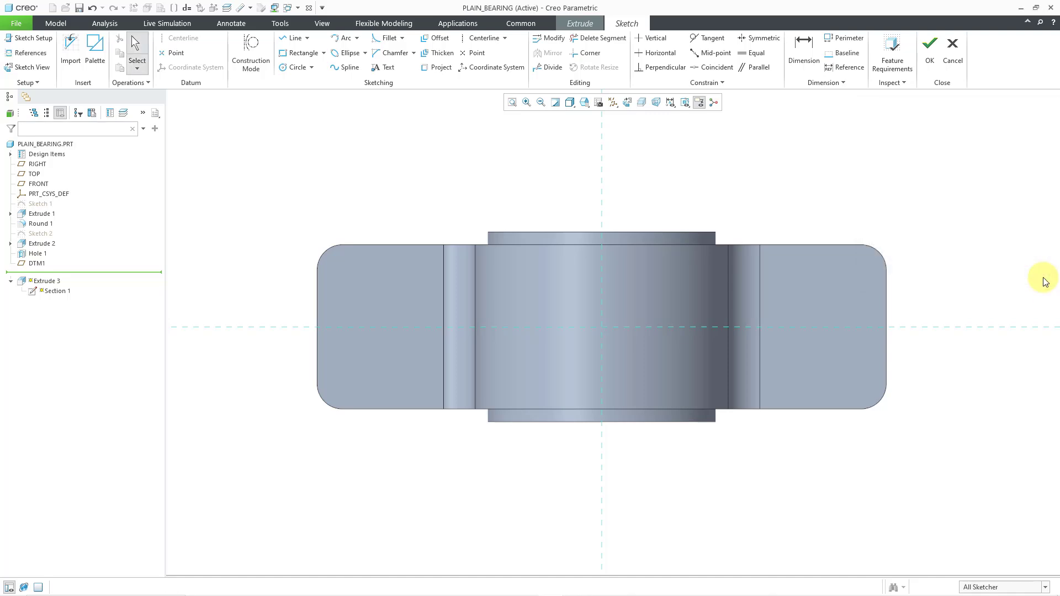
Sketch a circle of diameter 1 centred where the two sketch references cross, and finish the sketch.
{"action": "right_click", "coordinate": [769, 170]}
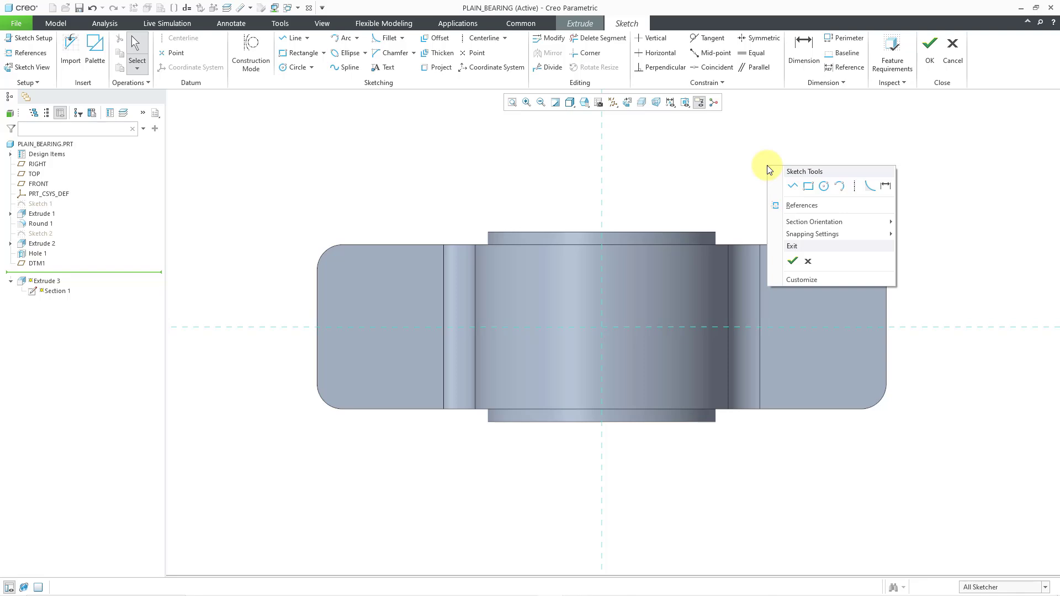
{"action": "left_click", "coordinate": [824, 187]}
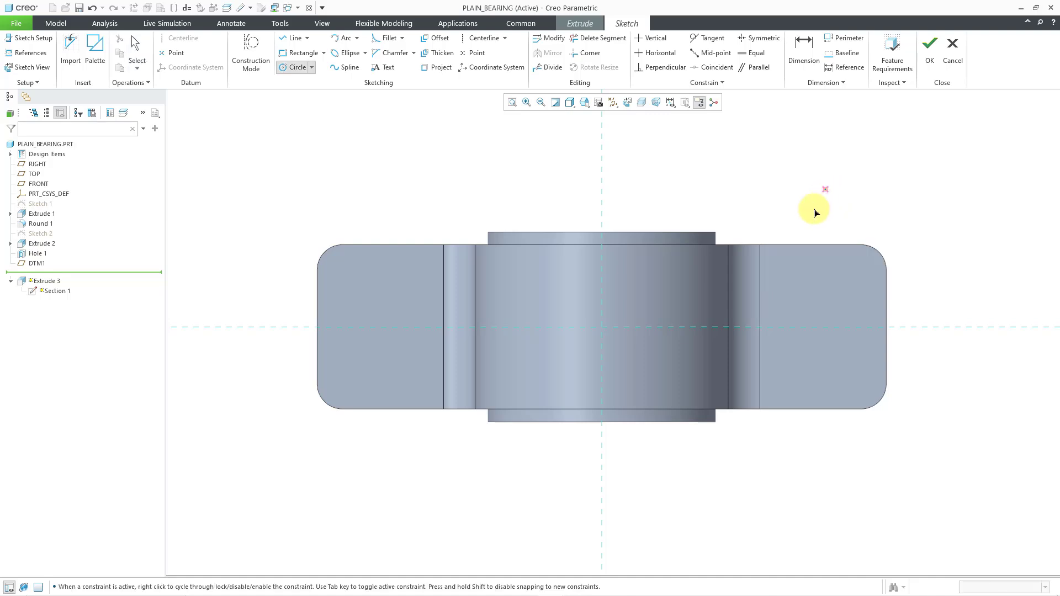
{"action": "left_click", "coordinate": [597, 327]}
{"action": "left_click", "coordinate": [621, 362]}
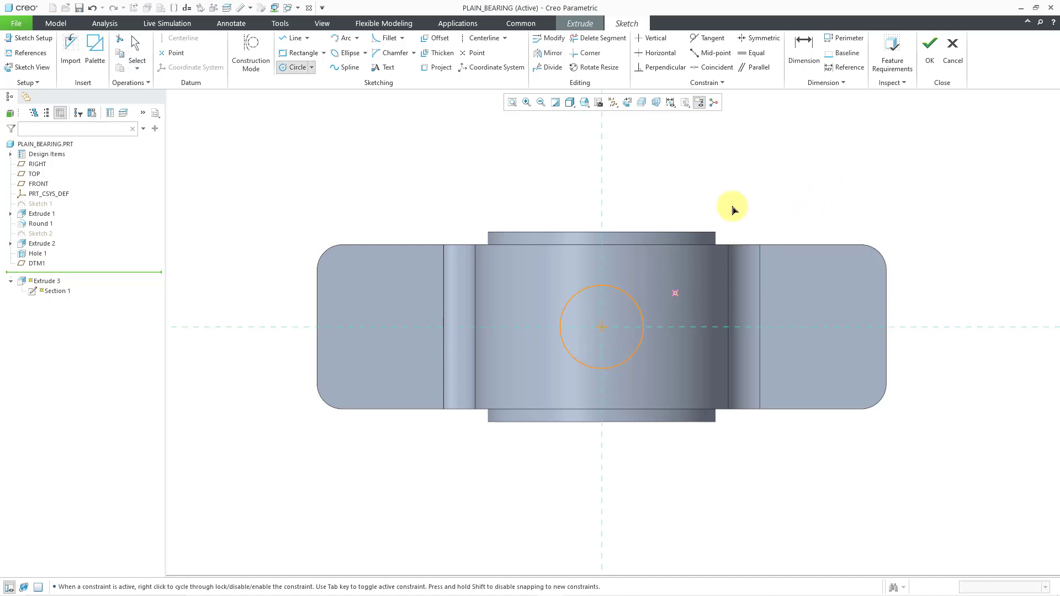
{"action": "middle_click", "coordinate": [734, 197]}
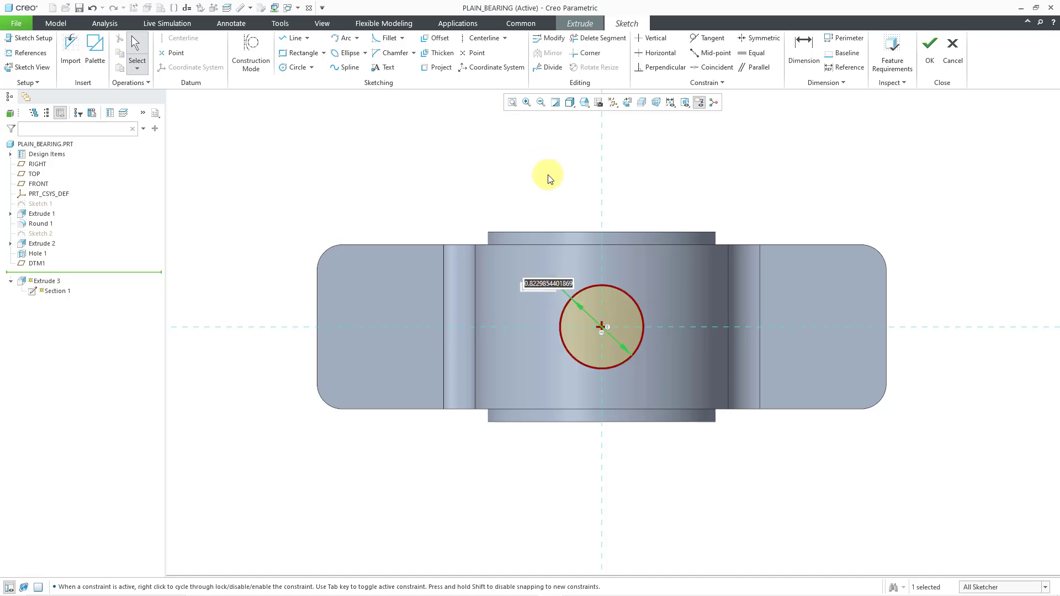
{"action": "type", "text": "1"}
{"action": "key", "text": "Return"}
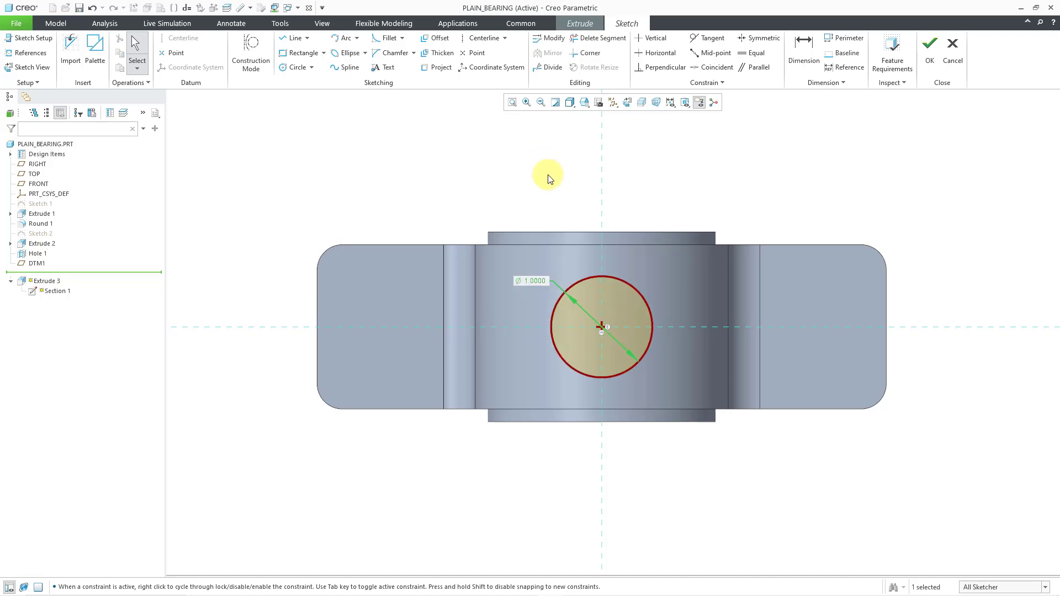
{"action": "left_click", "coordinate": [929, 62]}
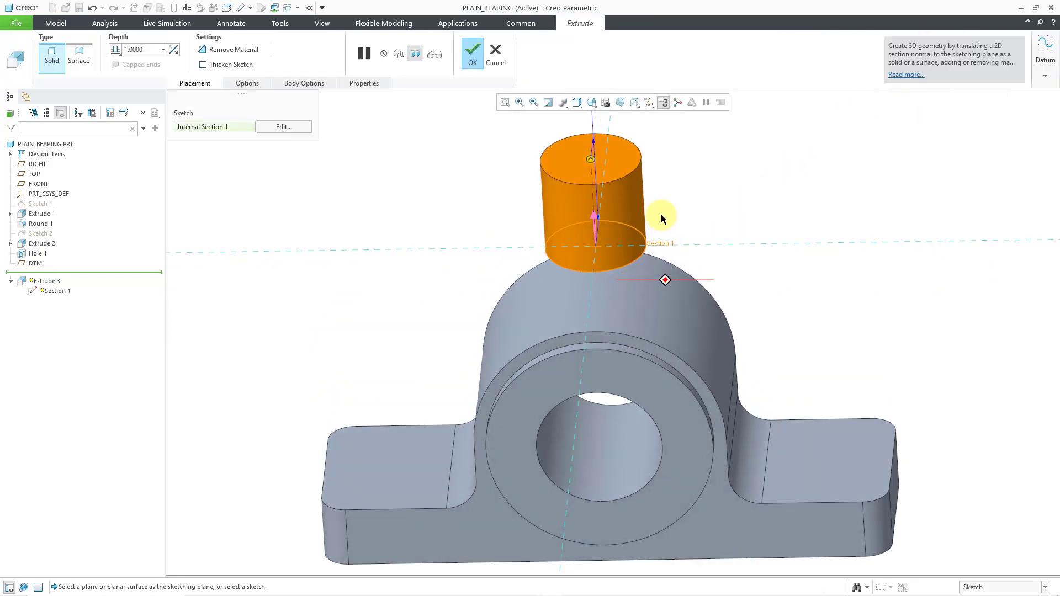
{"action": "middle_click_drag", "start_coordinate": [681, 264], "coordinate": [657, 265]}
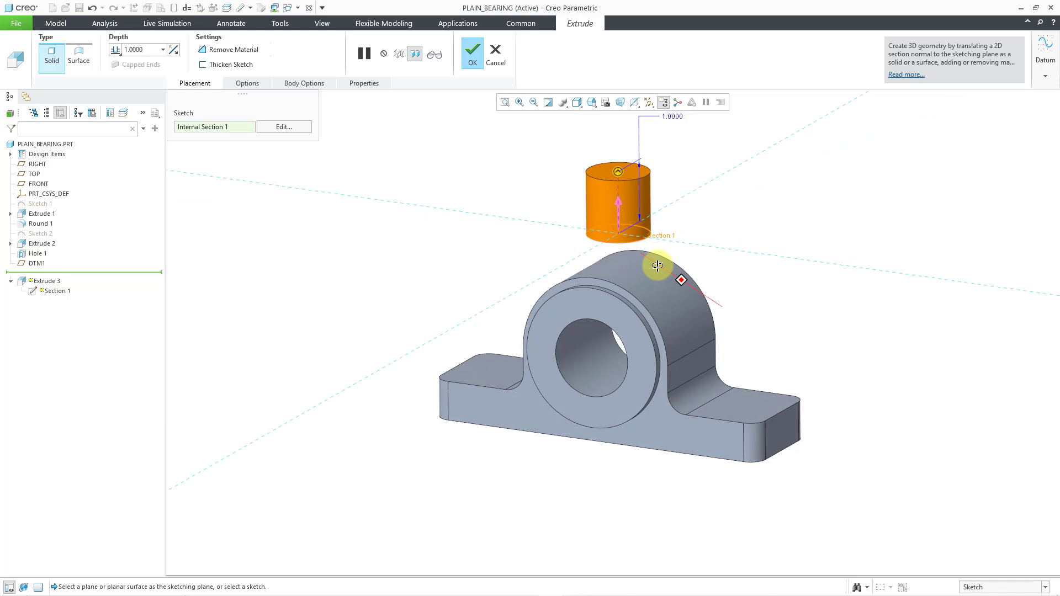
Flip the extrusion direction down toward the bearing and extend its depth to 1.75.
{"action": "scroll", "coordinate": [634, 254], "scroll_direction": "up", "scroll_amount": 1}
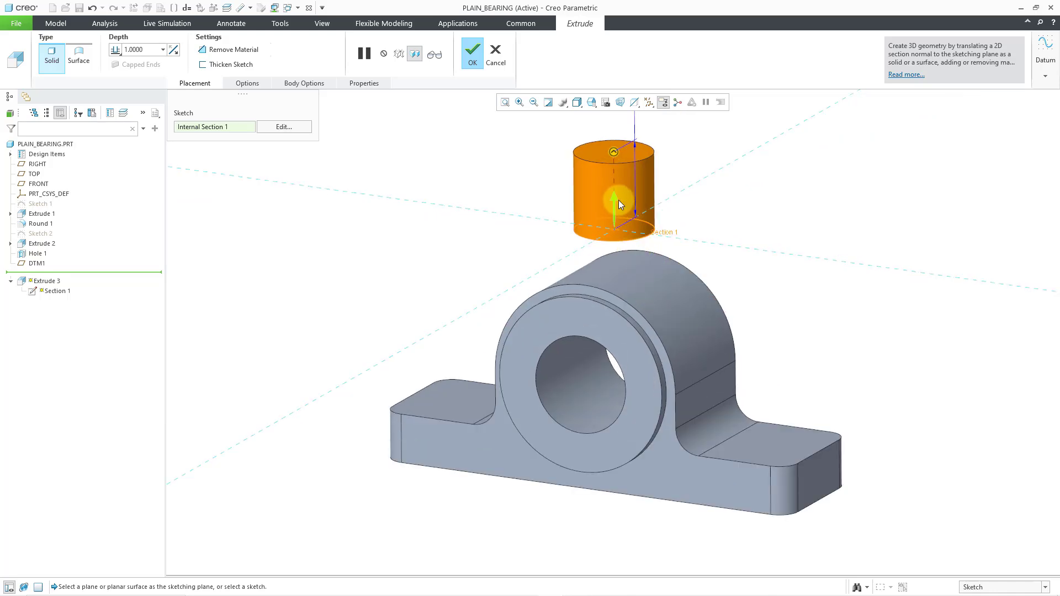
{"action": "left_click", "coordinate": [619, 203]}
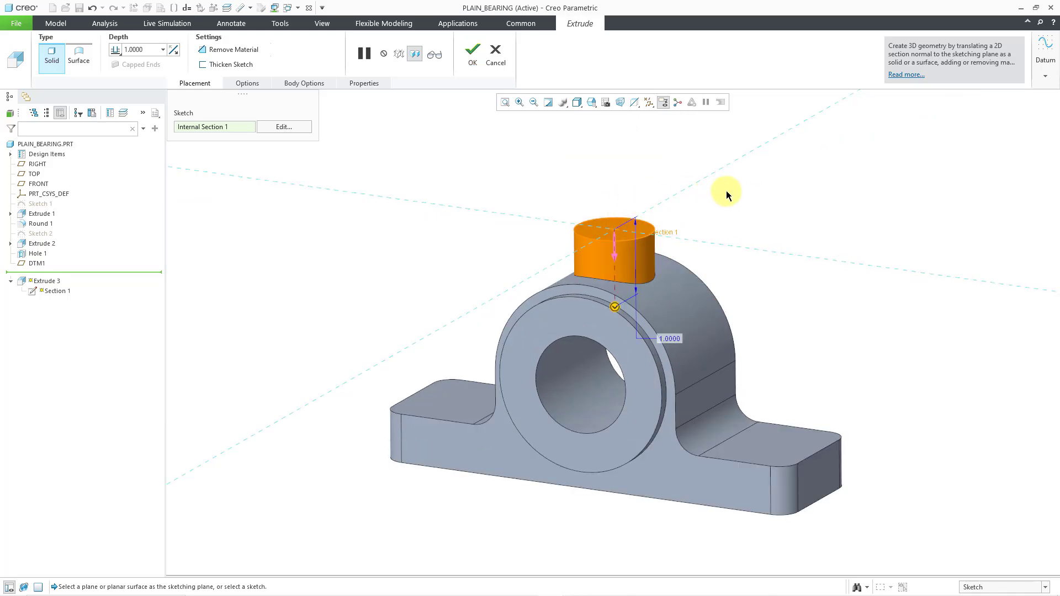
{"action": "mouse_move", "coordinate": [714, 234]}
{"action": "middle_mouse_down"}
{"action": "mouse_move", "coordinate": [719, 215]}
{"action": "mouse_move", "coordinate": [693, 265]}
{"action": "middle_mouse_up"}
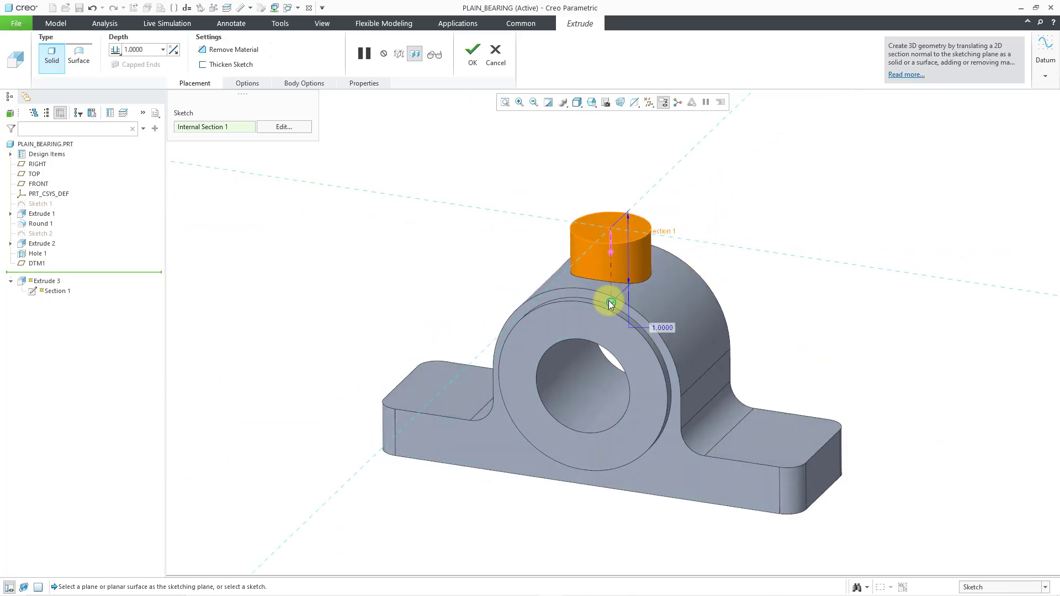
{"action": "left_click_drag", "start_coordinate": [606, 303], "coordinate": [624, 358]}
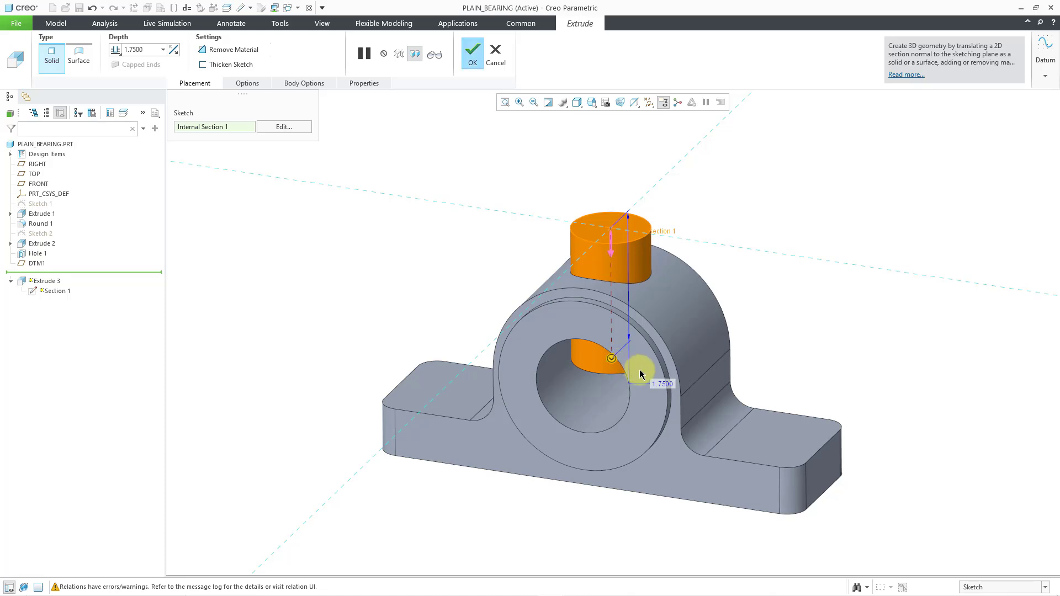
Change the extrusion's depth option to To Reference and select the upper surface of the bore as the reference.
{"action": "middle_click_drag", "start_coordinate": [640, 371], "coordinate": [652, 340]}
{"action": "scroll", "coordinate": [600, 414], "scroll_direction": "up", "scroll_amount": 3}
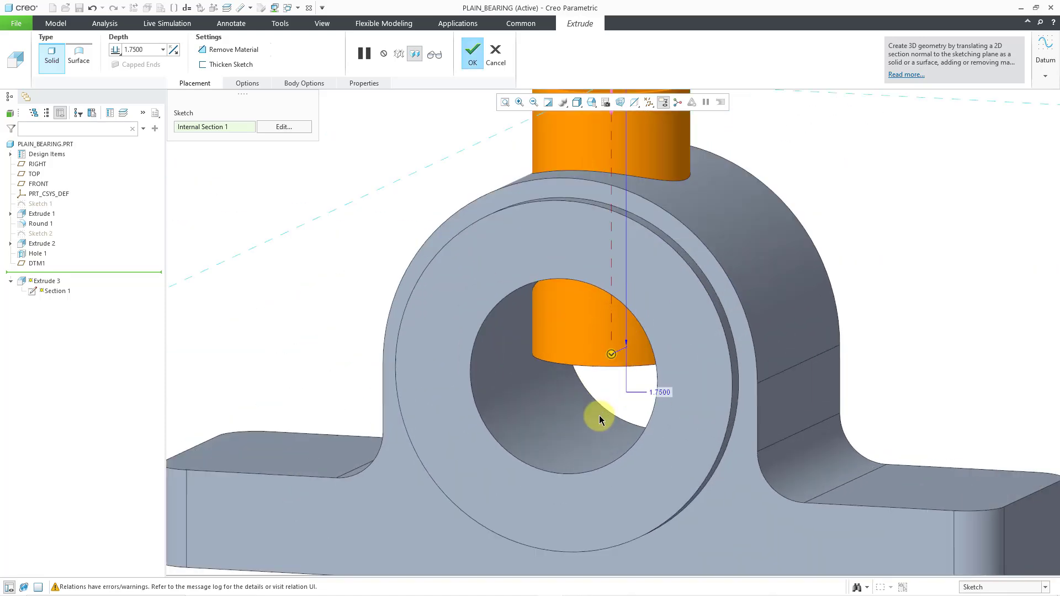
{"action": "right_click", "coordinate": [611, 356]}
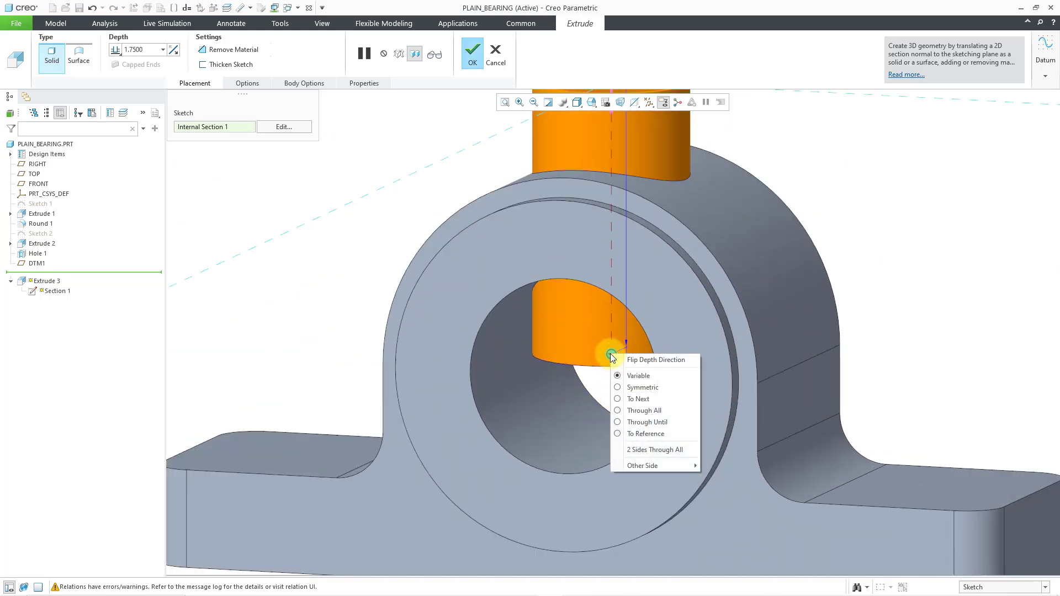
{"action": "left_click", "coordinate": [646, 434]}
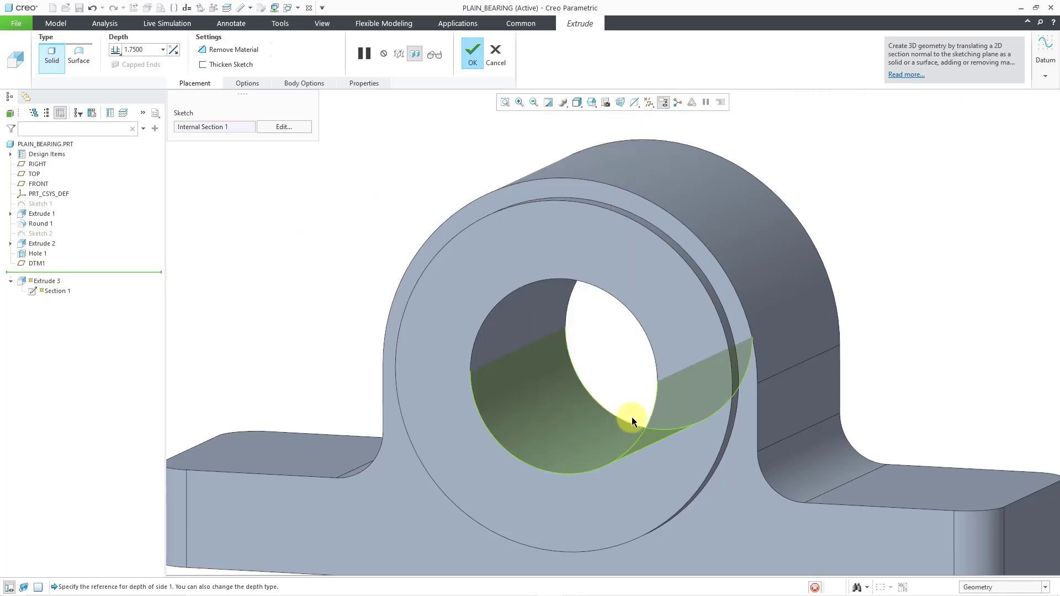
{"action": "middle_click_drag", "start_coordinate": [599, 360], "coordinate": [610, 341]}
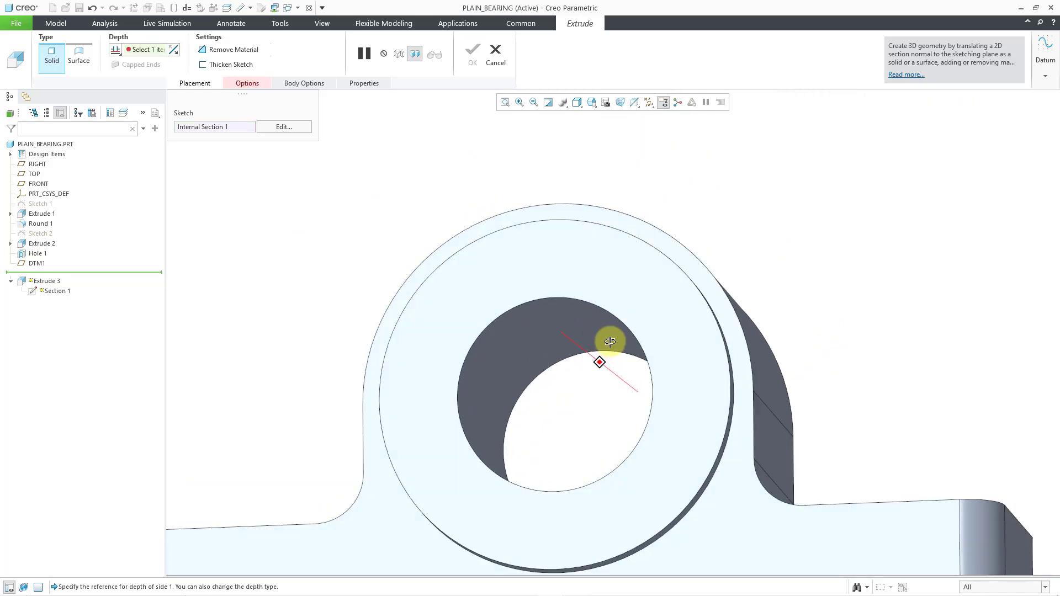
{"action": "left_click", "coordinate": [582, 334]}
{"action": "middle_click_drag", "start_coordinate": [570, 250], "coordinate": [558, 333]}
{"action": "scroll", "coordinate": [558, 332], "scroll_direction": "up", "scroll_amount": 2}
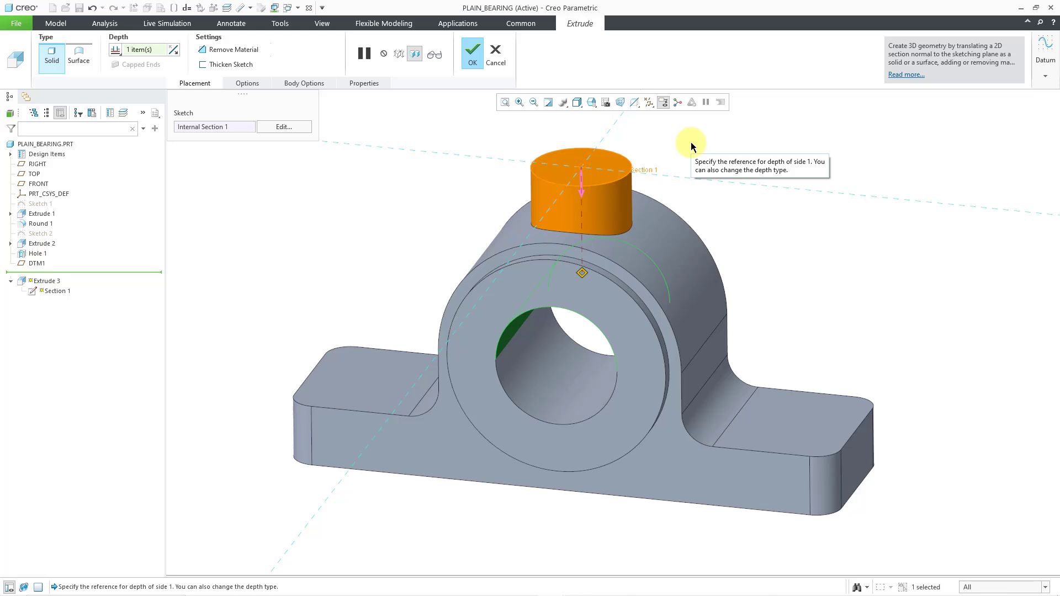
Replace the Side 1 depth reference with the bearing's outer rounded surface and complete the extrusion.
{"action": "left_click", "coordinate": [247, 83]}
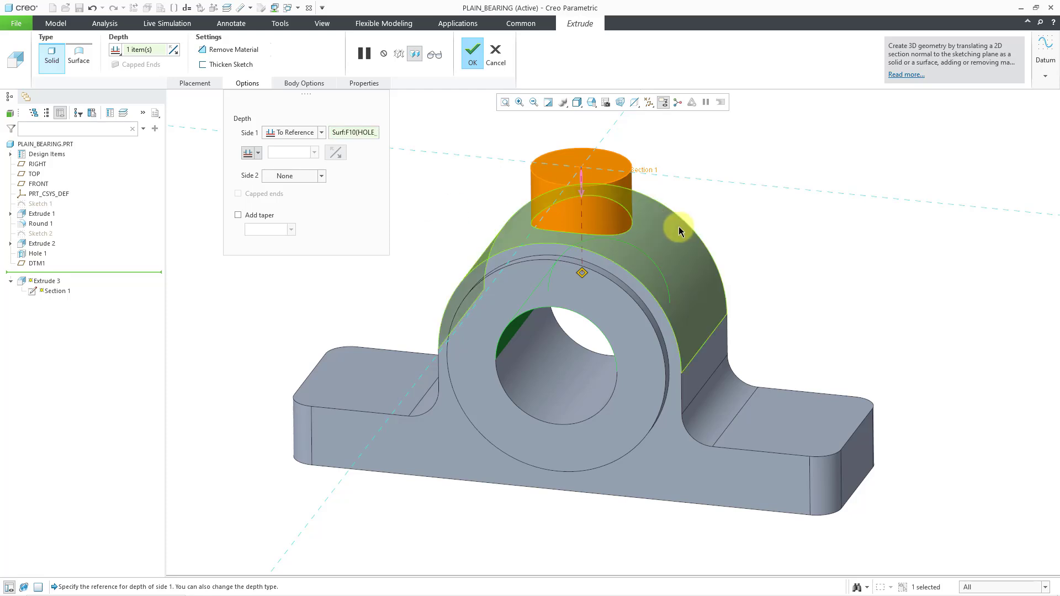
{"action": "left_click", "coordinate": [666, 239]}
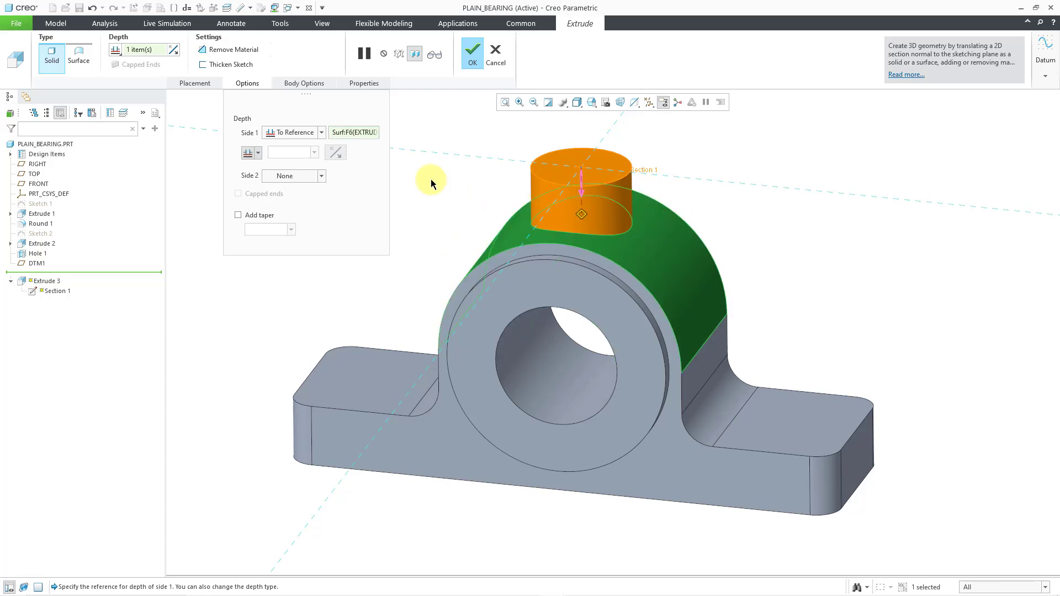
{"action": "middle_click", "coordinate": [211, 273]}
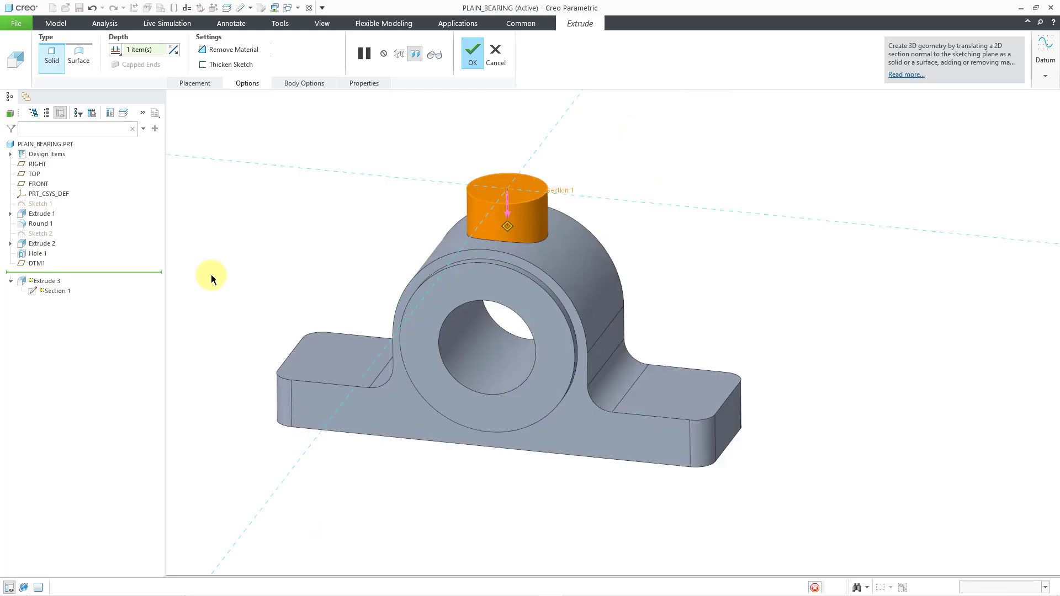
{"action": "scroll", "coordinate": [230, 283], "scroll_direction": "up", "scroll_amount": 1}
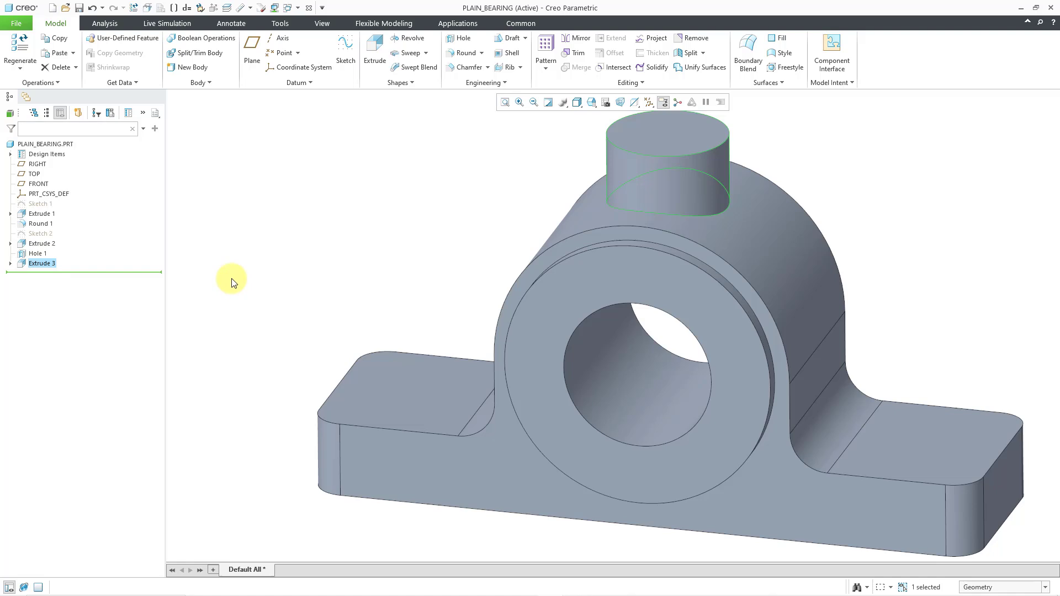
{"action": "left_click", "coordinate": [232, 282]}
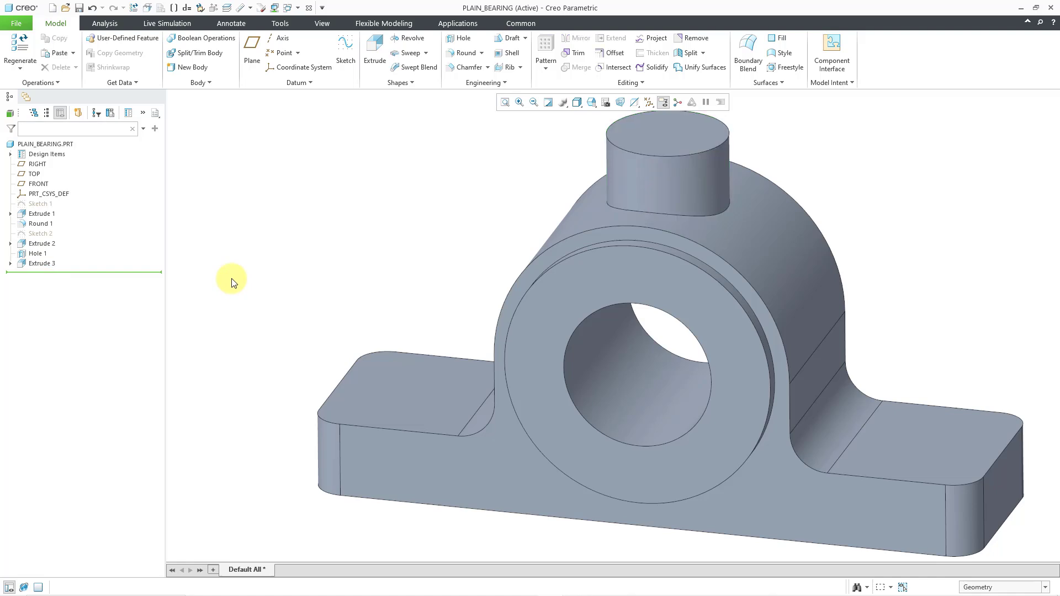
Unhide the datum plane DTM1 embedded in Extrude 3 and turn on the datum plane display.
{"action": "left_click", "coordinate": [11, 265]}
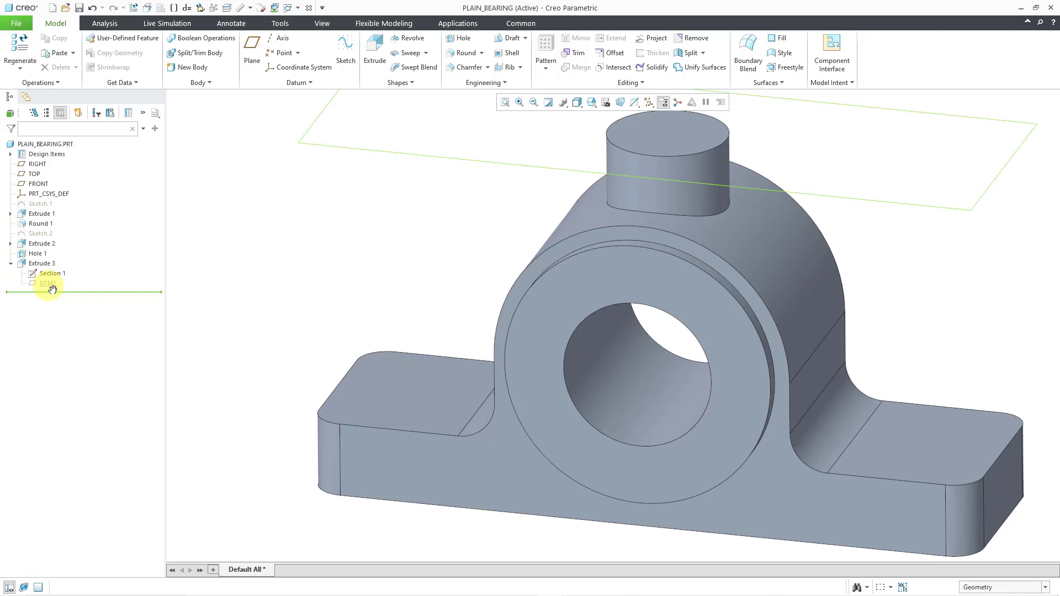
{"action": "scroll", "coordinate": [452, 425], "scroll_direction": "up", "scroll_amount": 2}
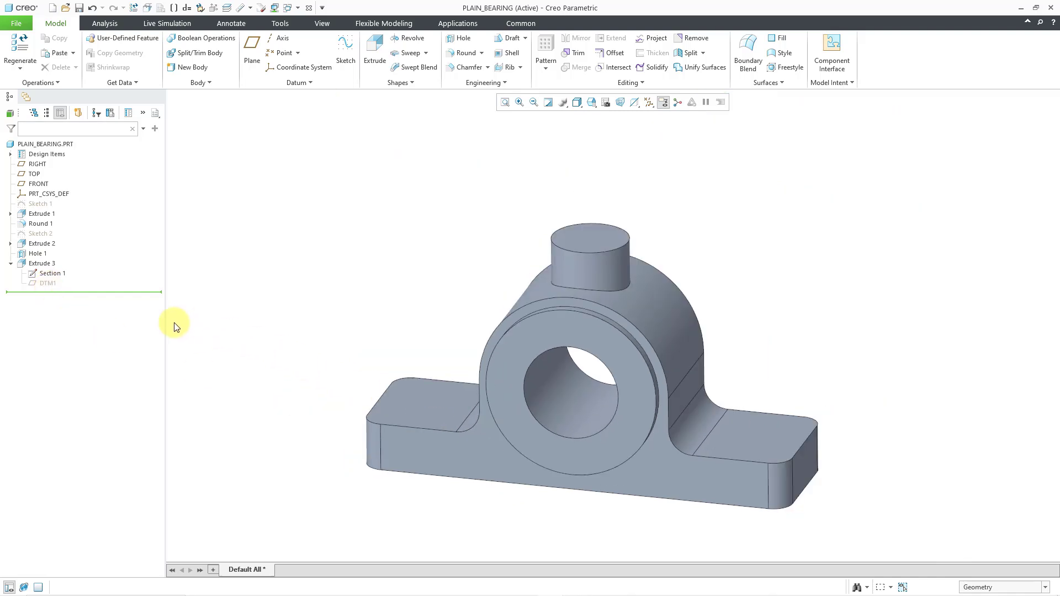
{"action": "scroll", "coordinate": [174, 322], "scroll_direction": "down", "scroll_amount": 1}
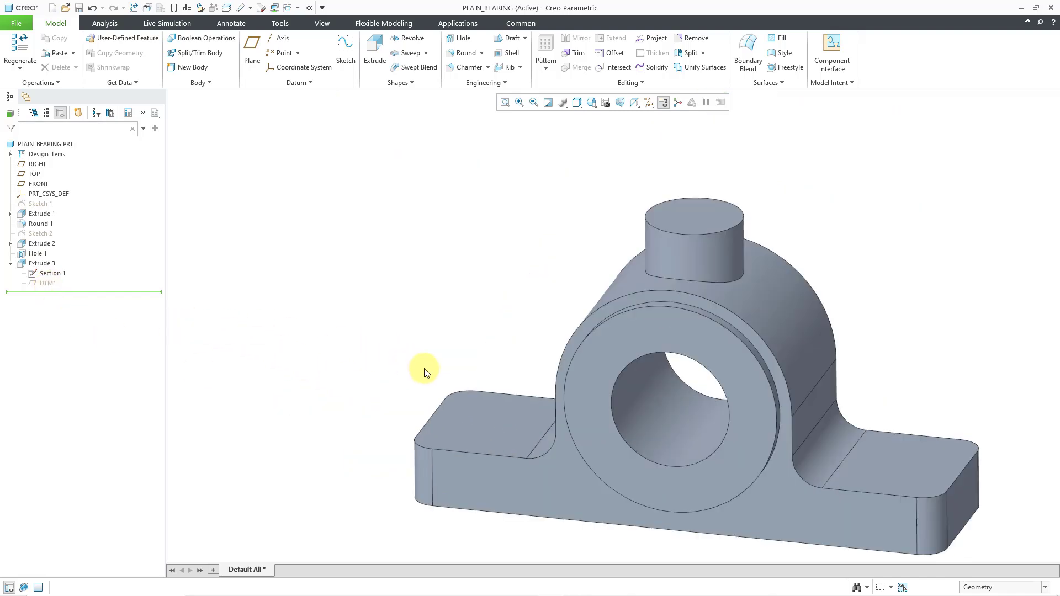
{"action": "middle_click_drag", "start_coordinate": [421, 367], "coordinate": [397, 350], "text": "shift"}
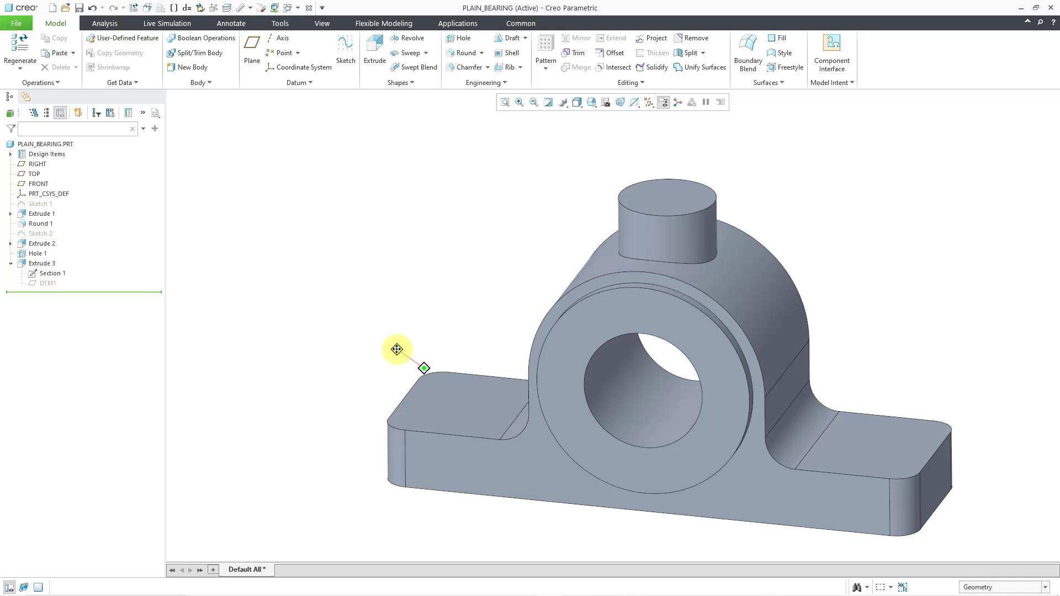
{"action": "left_click", "coordinate": [52, 282]}
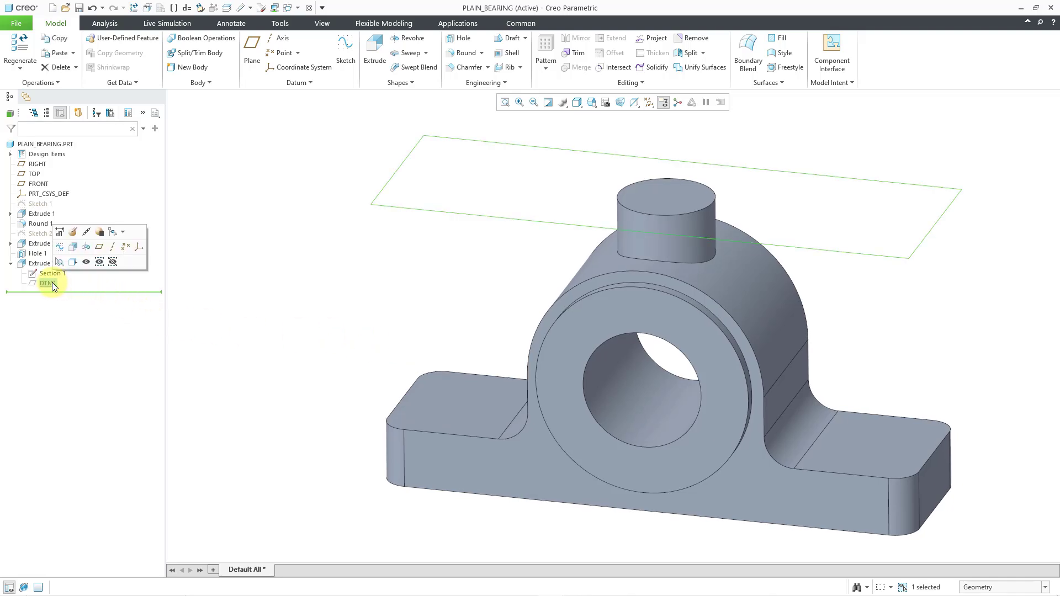
{"action": "left_click", "coordinate": [87, 263]}
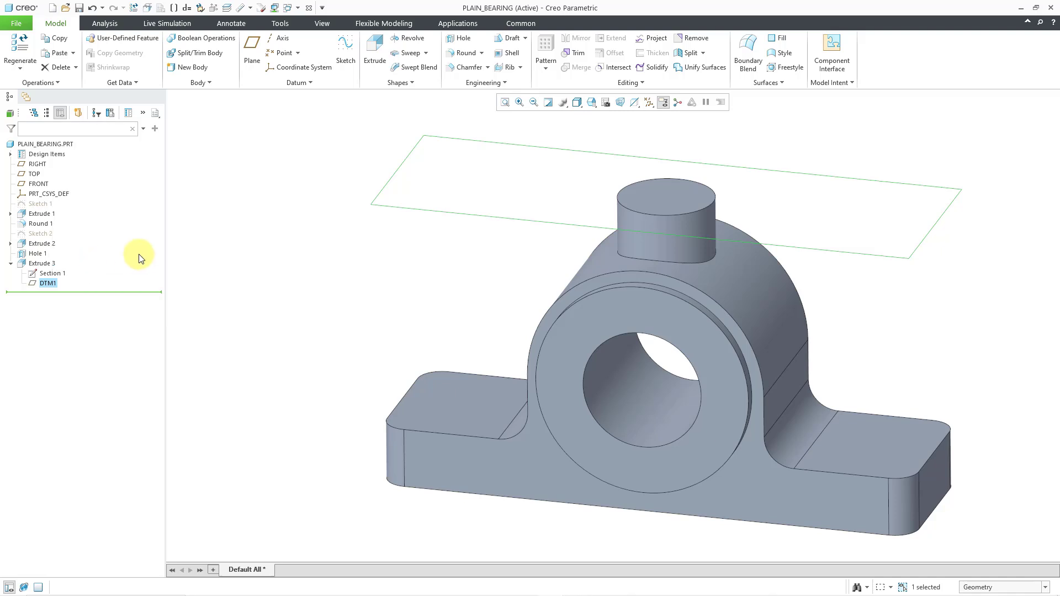
{"action": "left_click", "coordinate": [616, 130]}
{"action": "left_click", "coordinate": [649, 102]}
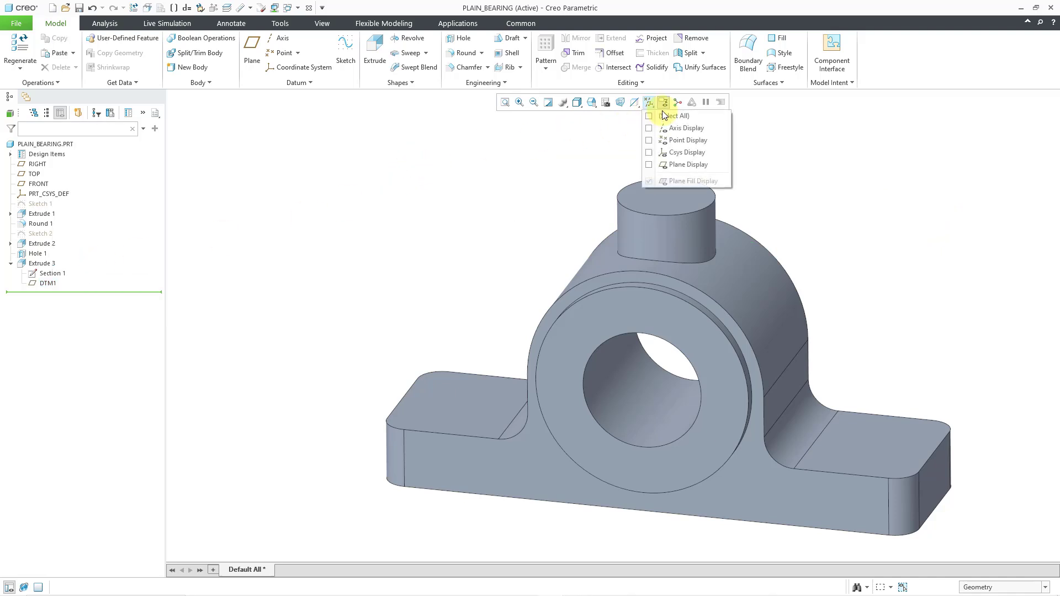
{"action": "left_click", "coordinate": [691, 164]}
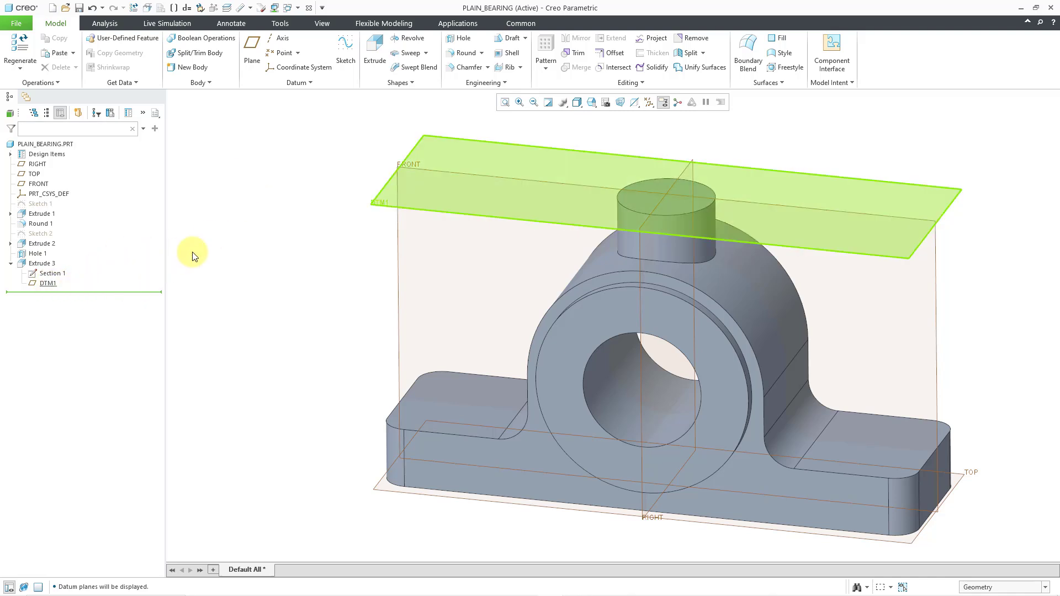
Start deleting Extrude 3 to review the option for keeping embedded datum features, and cancel the deletion.
{"action": "left_click", "coordinate": [48, 268]}
{"action": "right_click", "coordinate": [47, 268]}
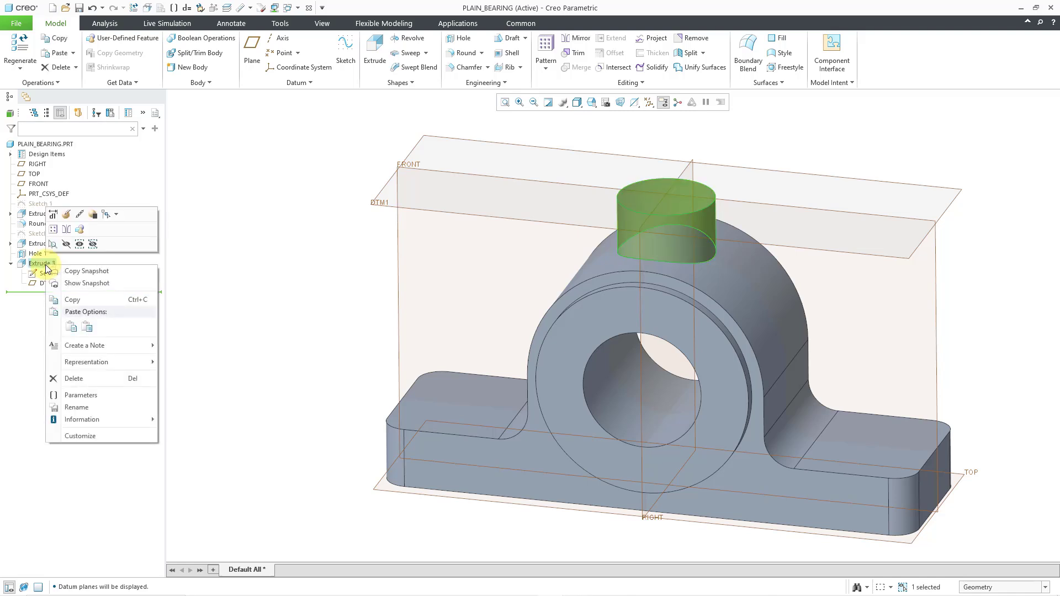
{"action": "left_click", "coordinate": [85, 380]}
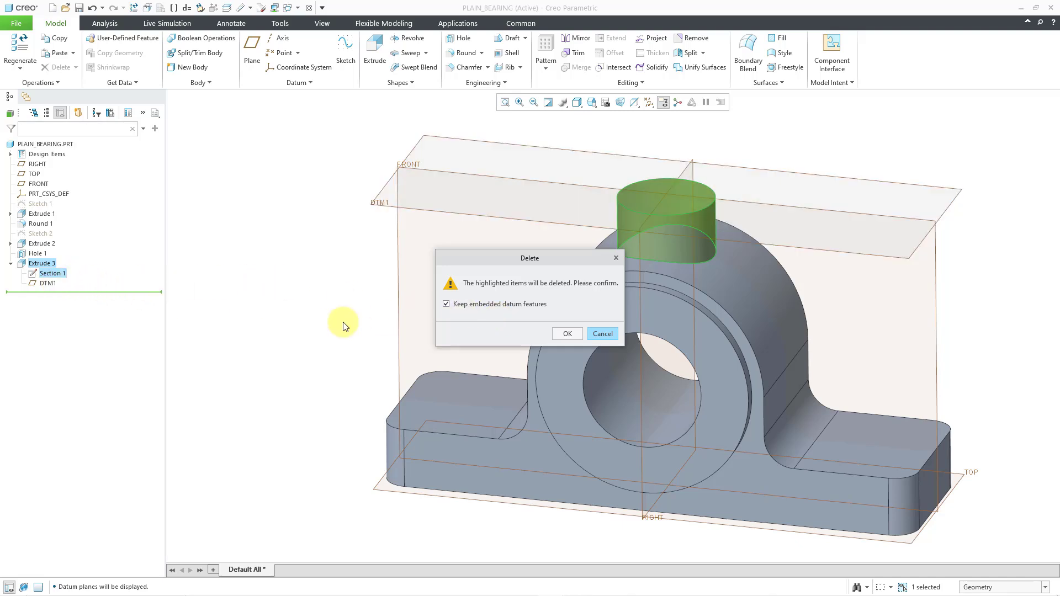
{"action": "left_click", "coordinate": [586, 334]}
Turn off the display of datum planes in the model.
{"action": "left_click", "coordinate": [649, 104]}
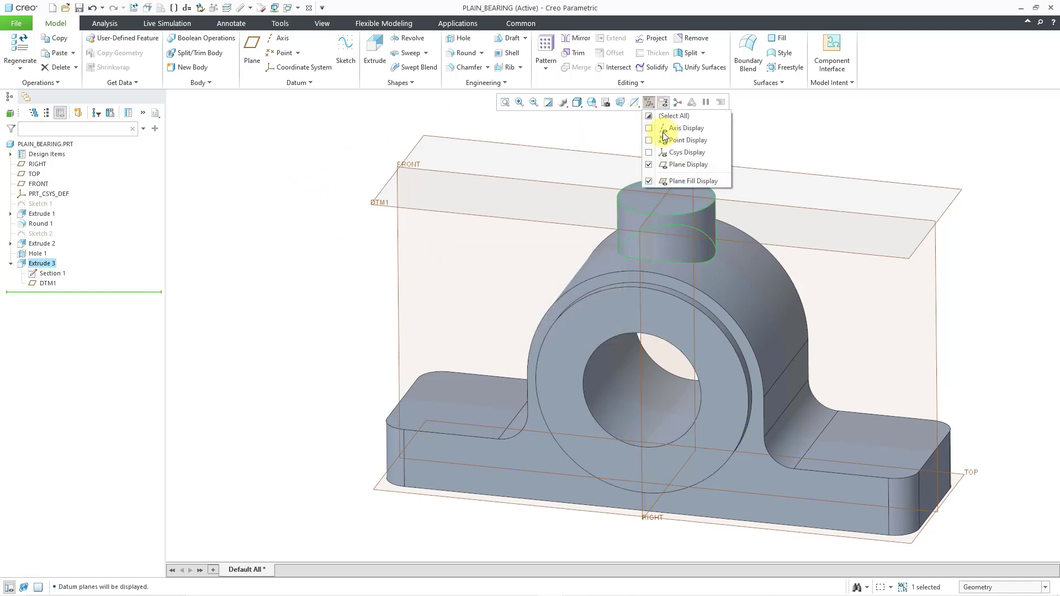
{"action": "left_click", "coordinate": [679, 165]}
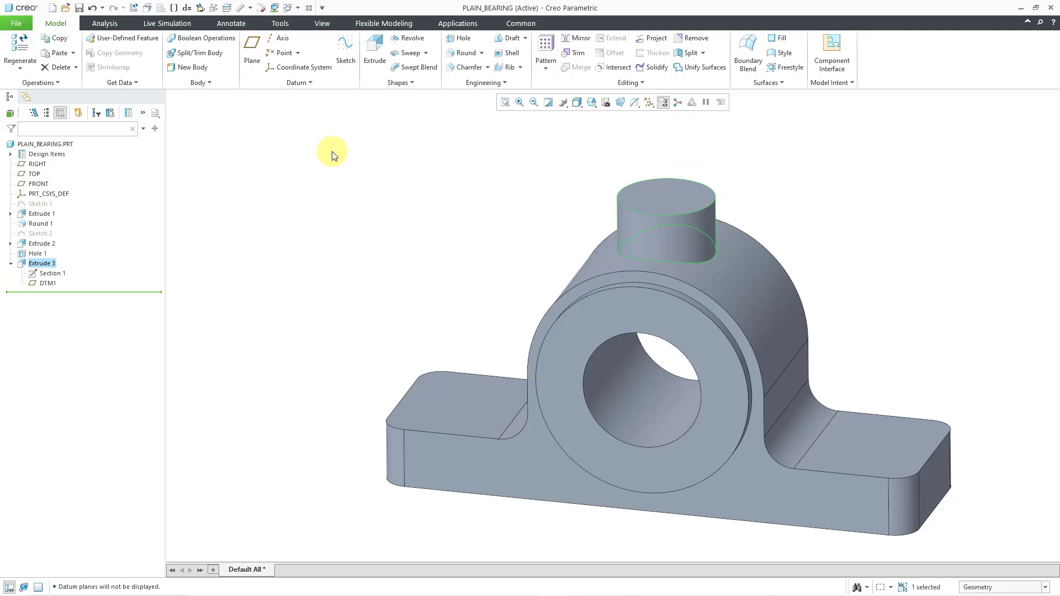